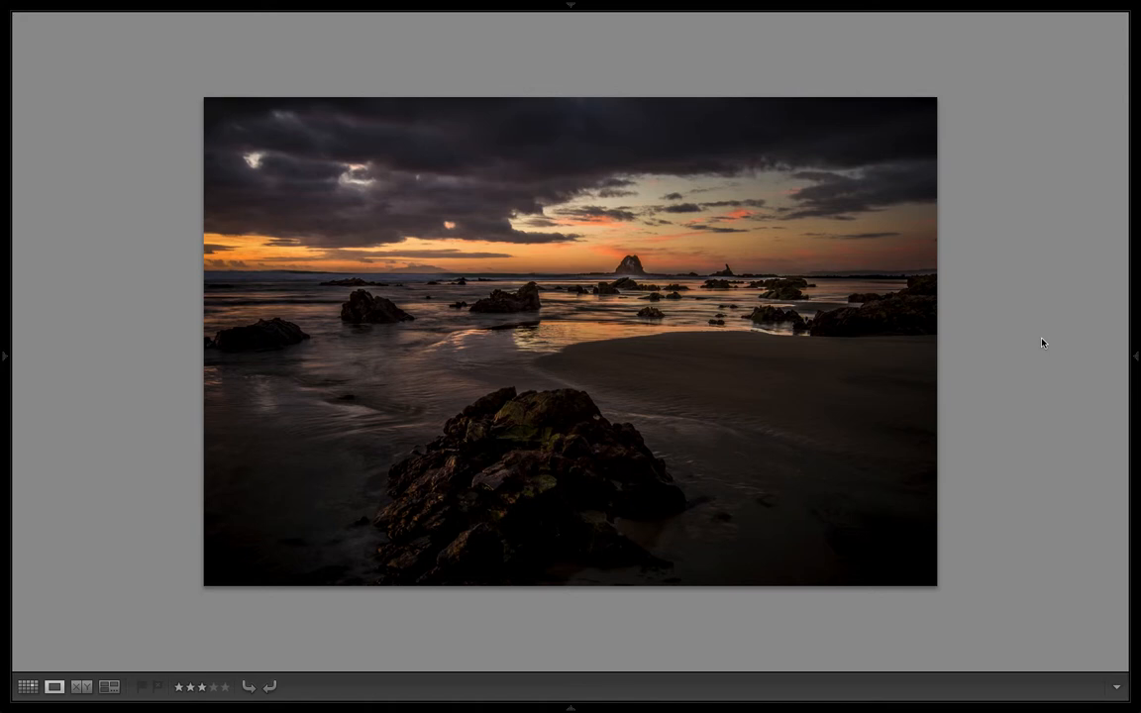
Step: Bring the unedited version of the beach photo into Develop and straighten it with the Level Upright correction
key(Right)
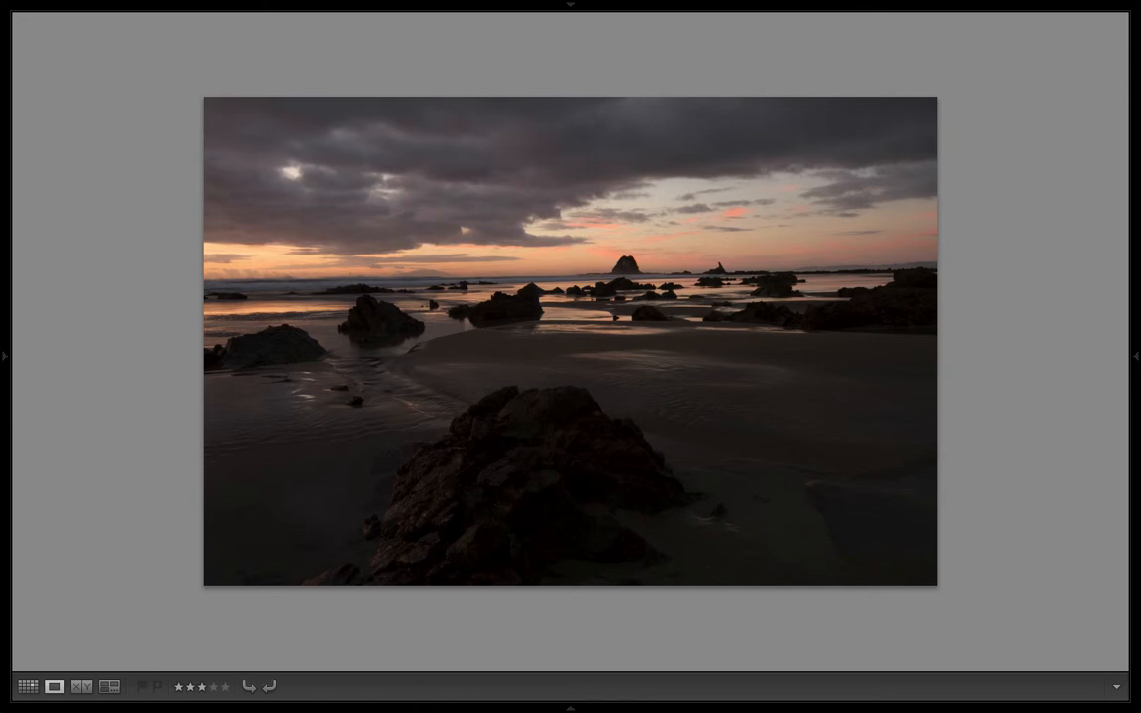
key(d)
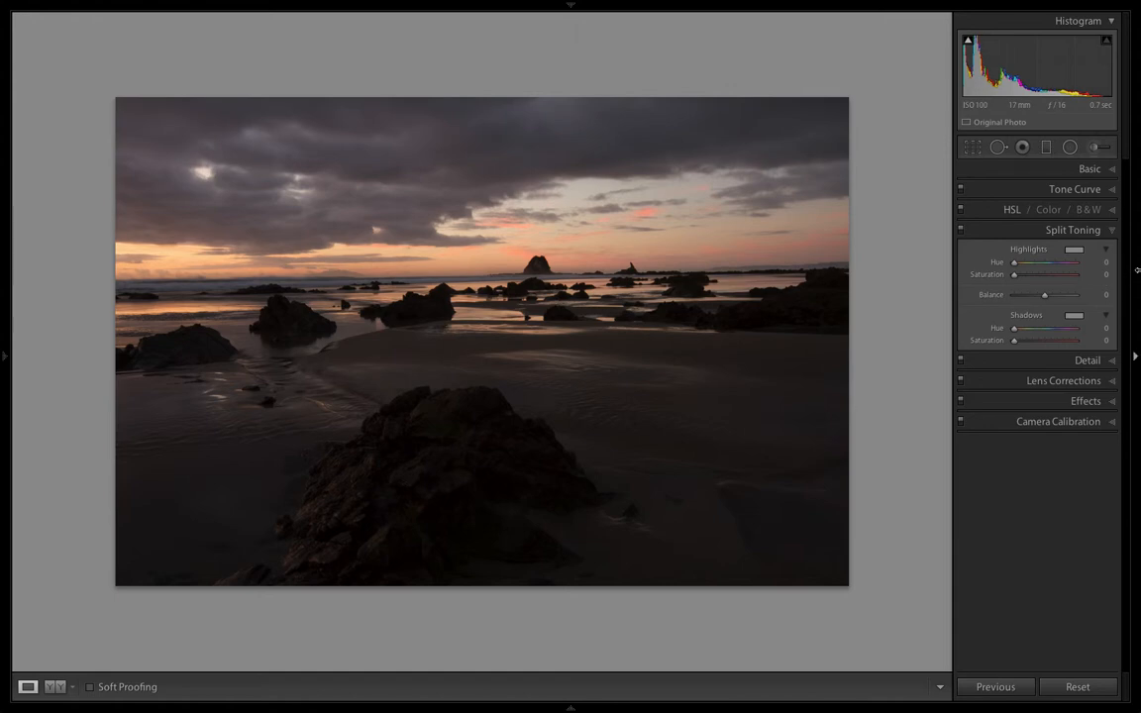
click(1065, 379)
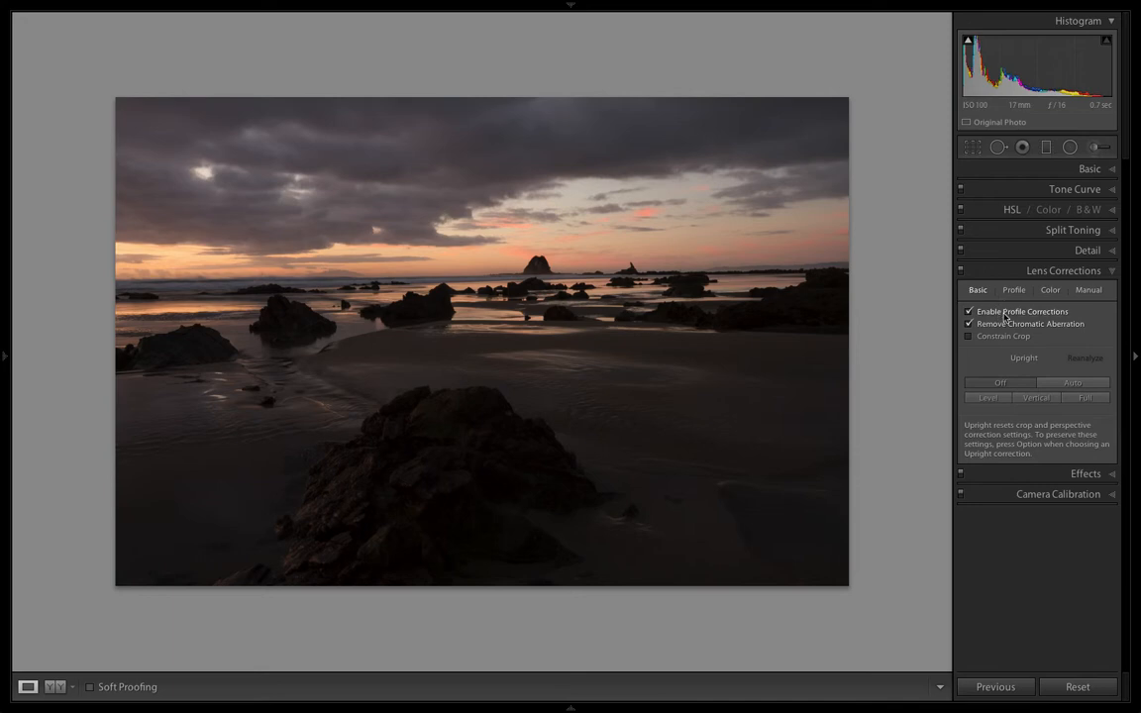
click(994, 398)
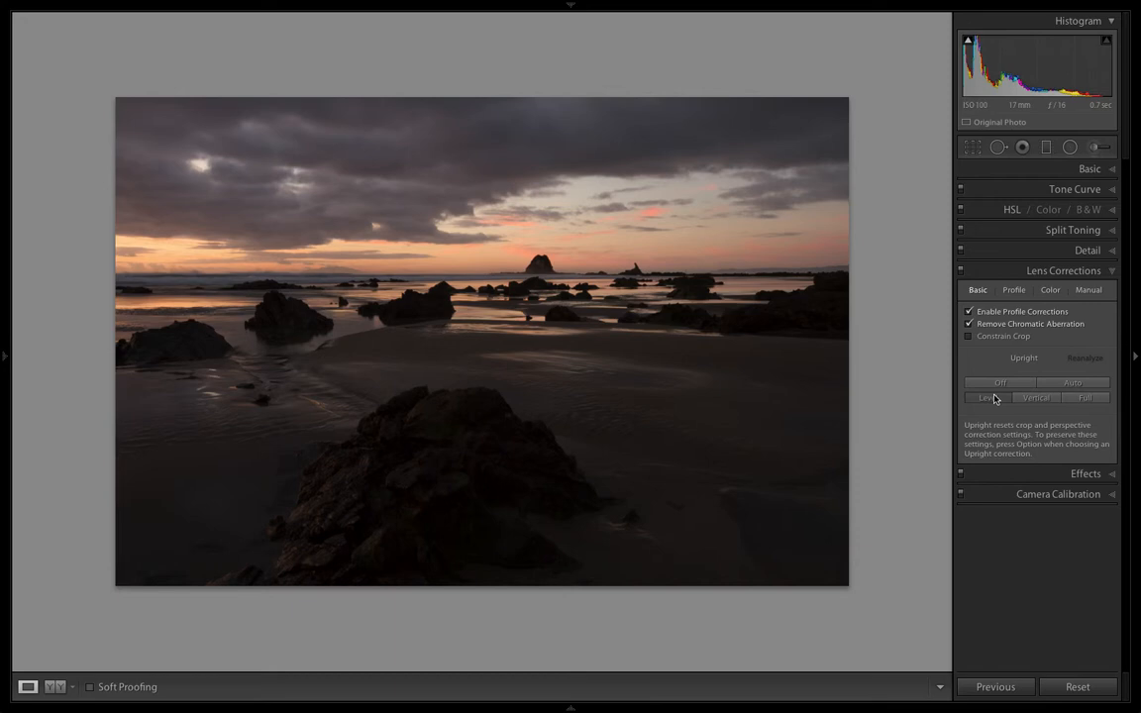
click(995, 383)
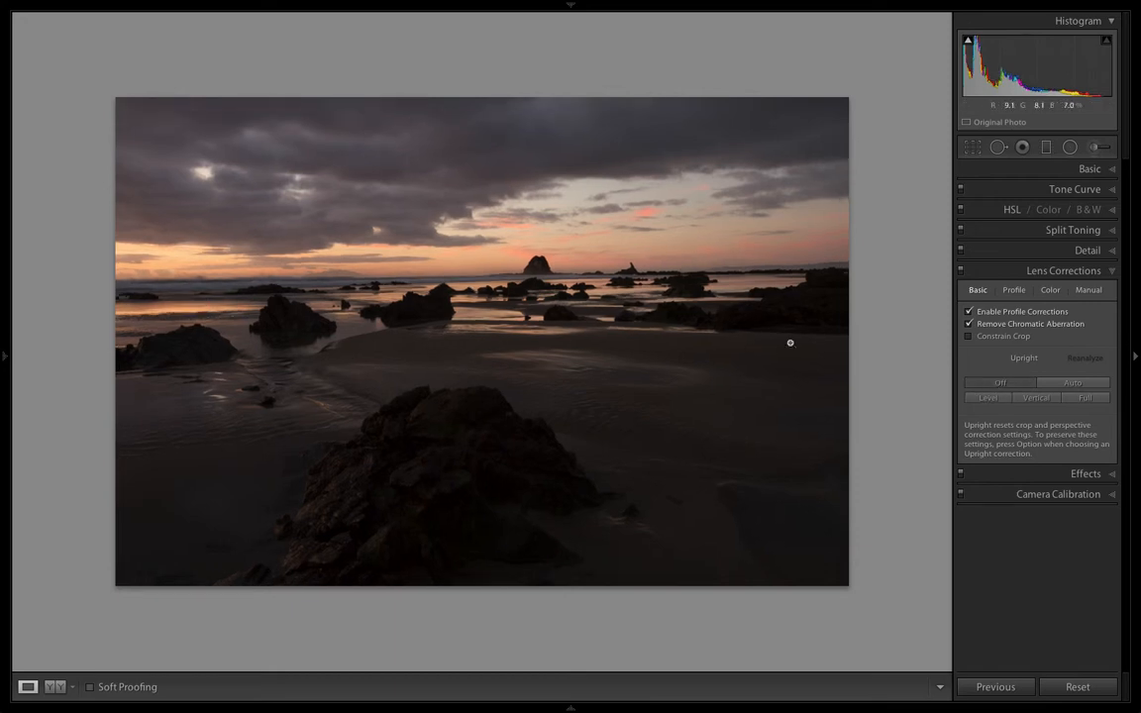
click(987, 398)
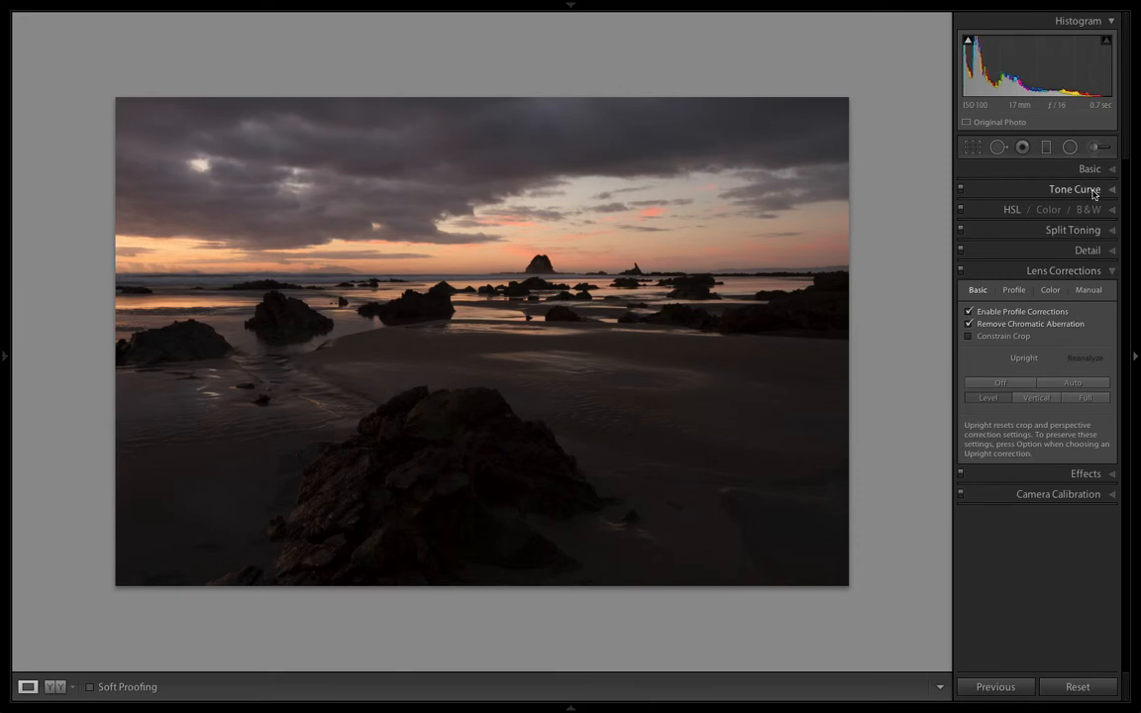
Step: Apply the Medium Contrast point curve to the photo
click(1089, 189)
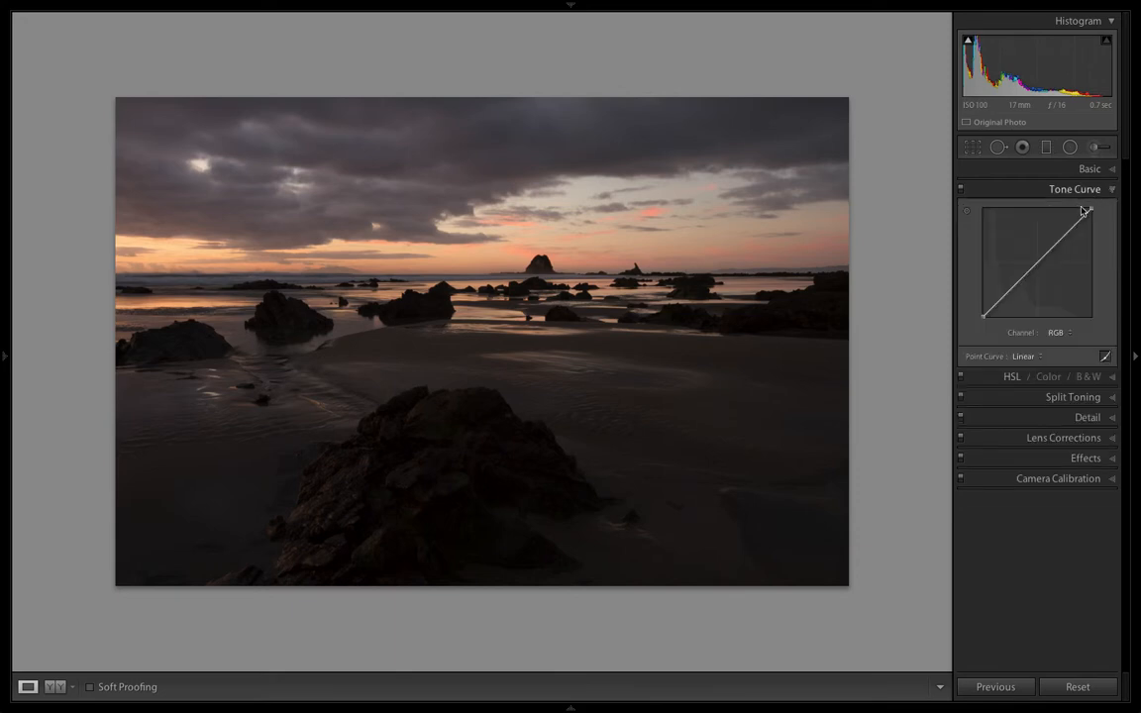
click(1025, 357)
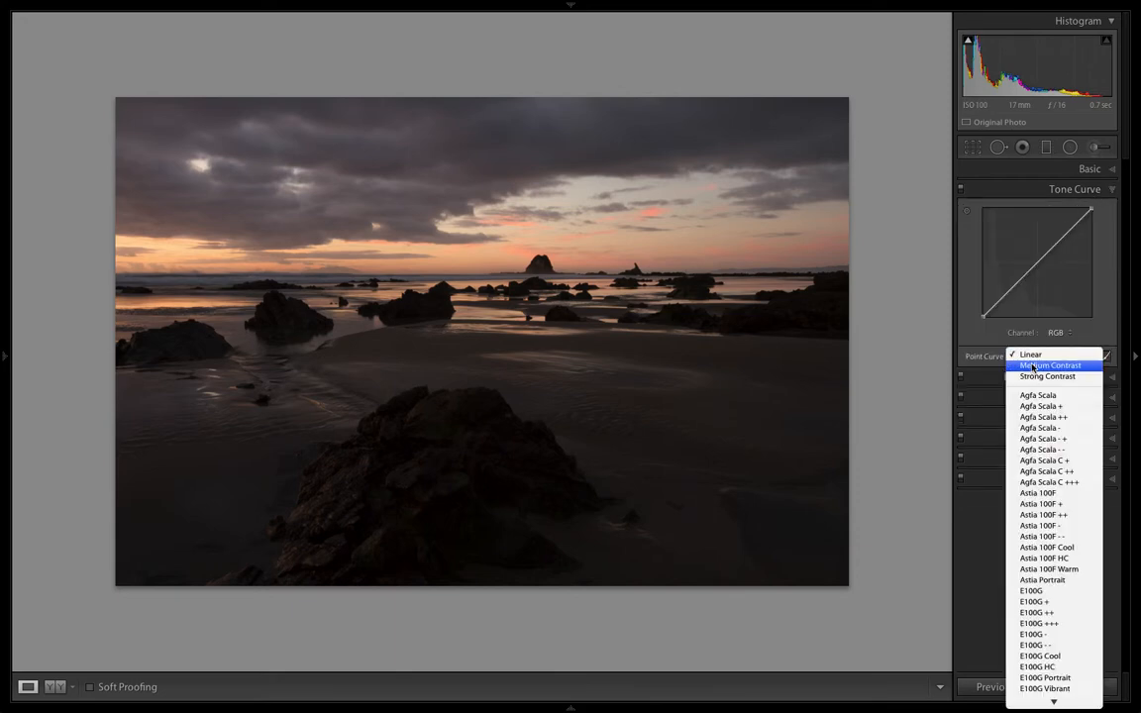
click(1033, 366)
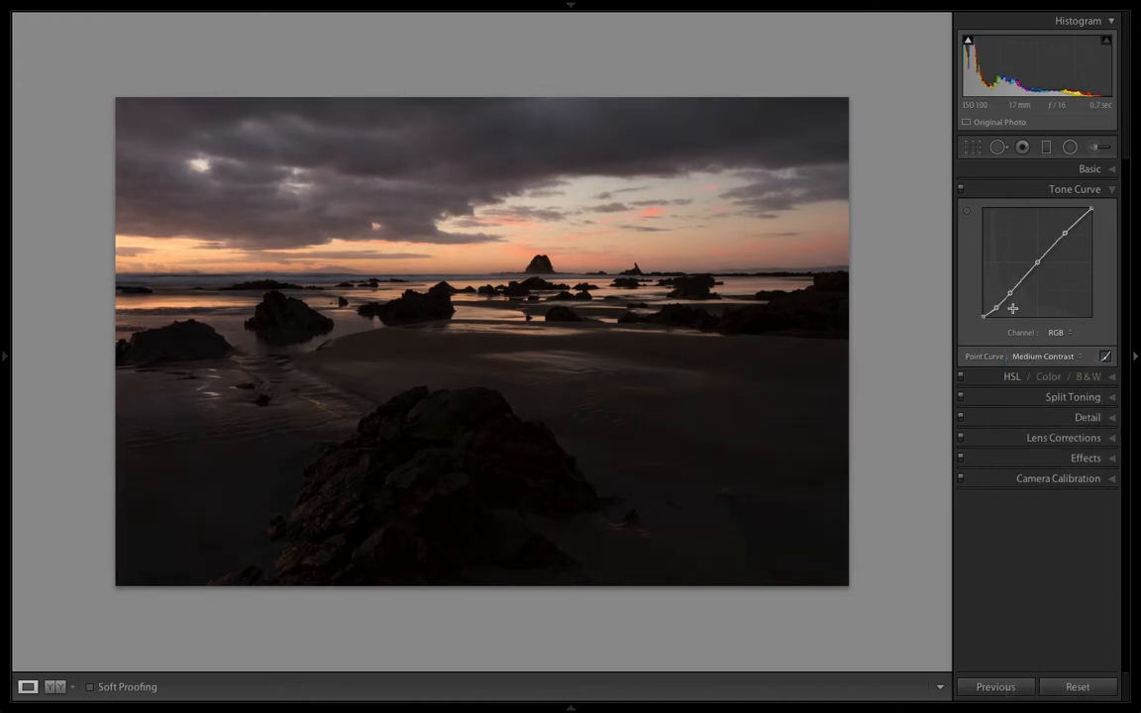
Step: Brighten the whole photo with exposure +1.50 and shadows +53
click(1088, 170)
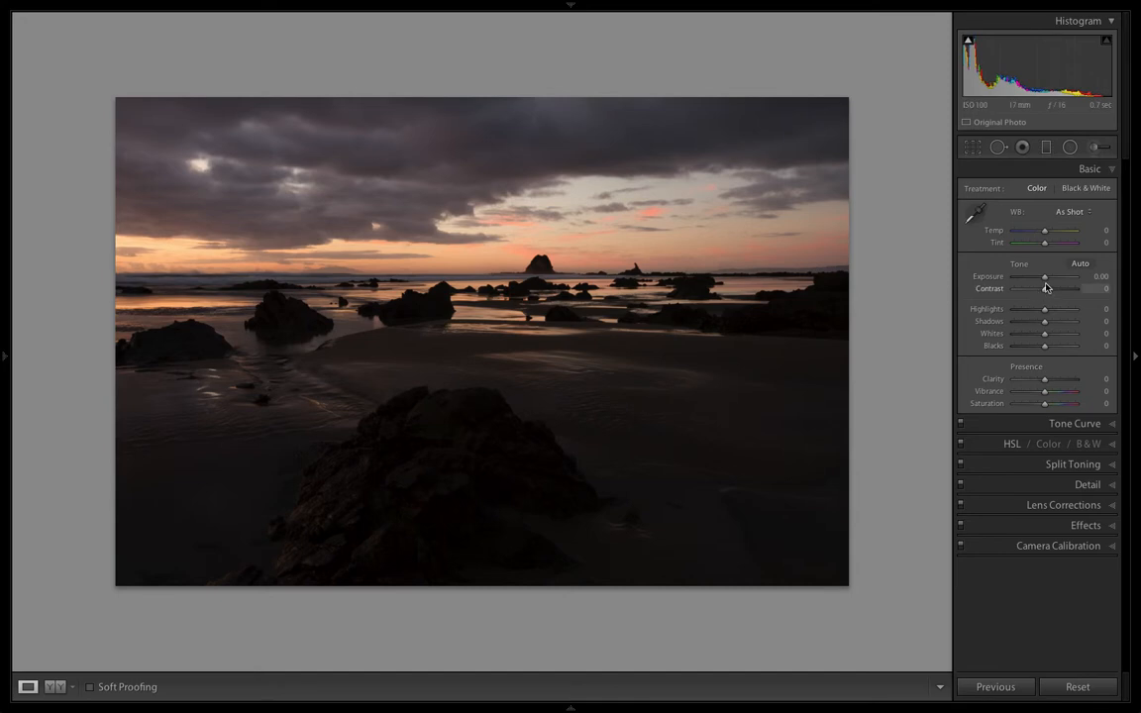
mouse_move(978, 71)
mouse_down()
mouse_move(1010, 72)
mouse_move(962, 72)
mouse_up()
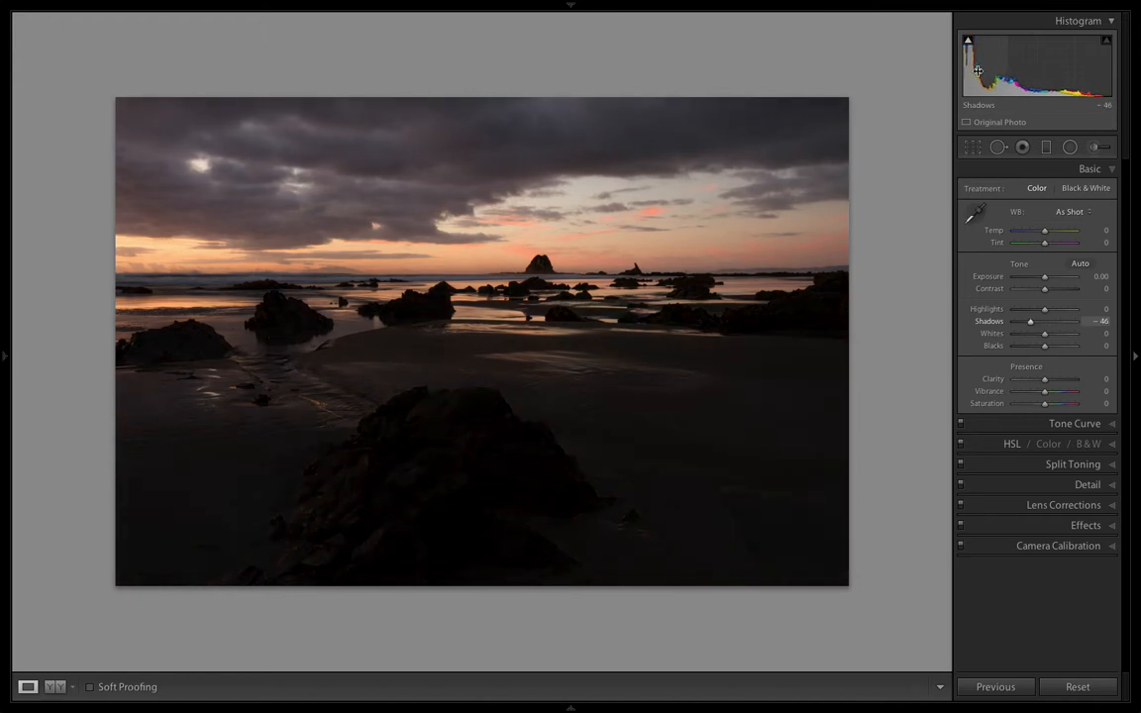
double_click(986, 323)
drag(1044, 277, 1052, 277)
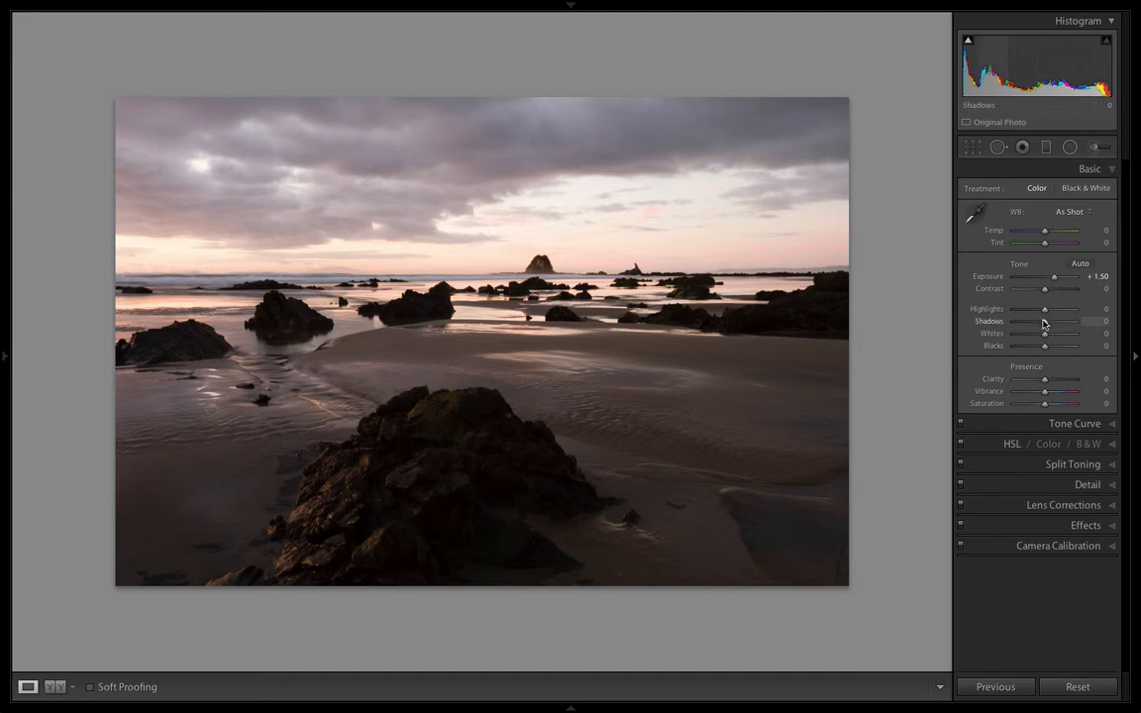
drag(1043, 320, 1059, 322)
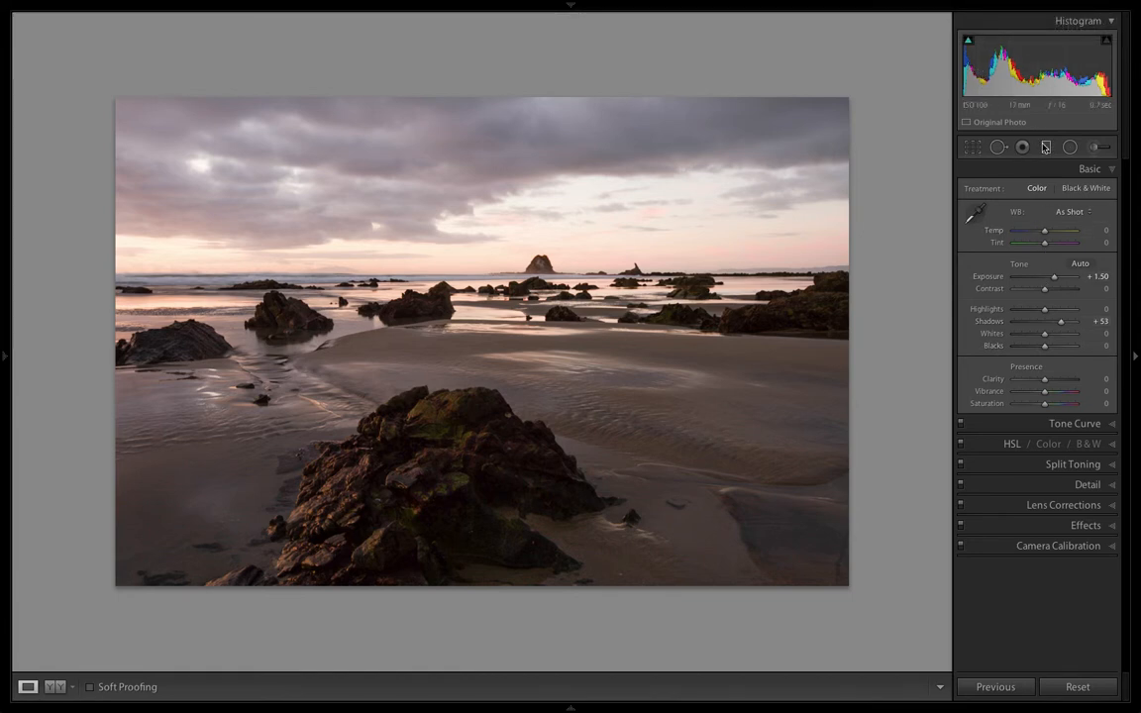
Step: Darken the sky with a graduated filter fading out below the horizon: exposure -1.39, contrast 28, highlights -37, clarity 34
click(965, 149)
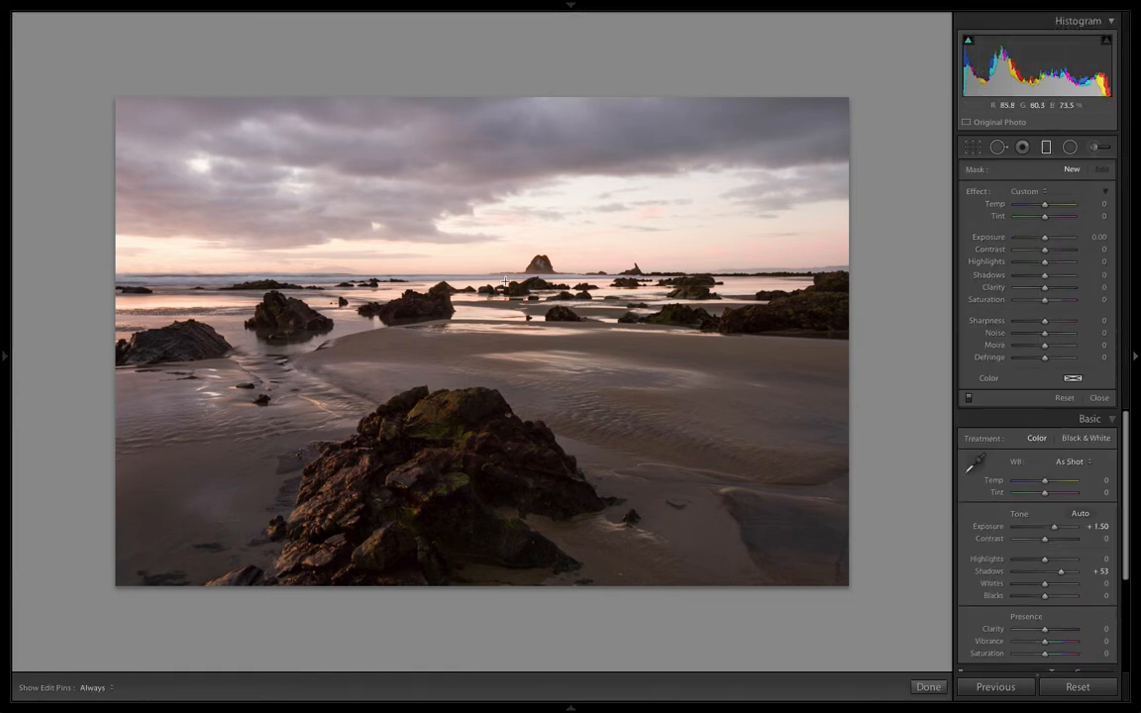
drag(505, 282, 491, 372)
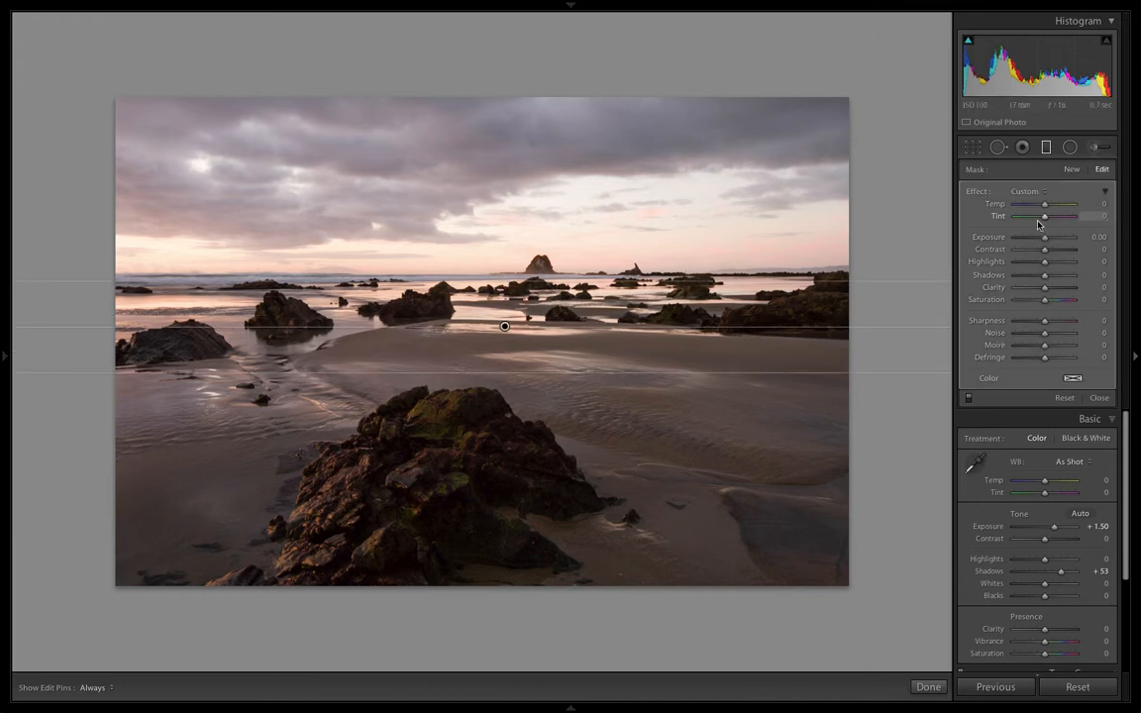
drag(1043, 242, 1037, 241)
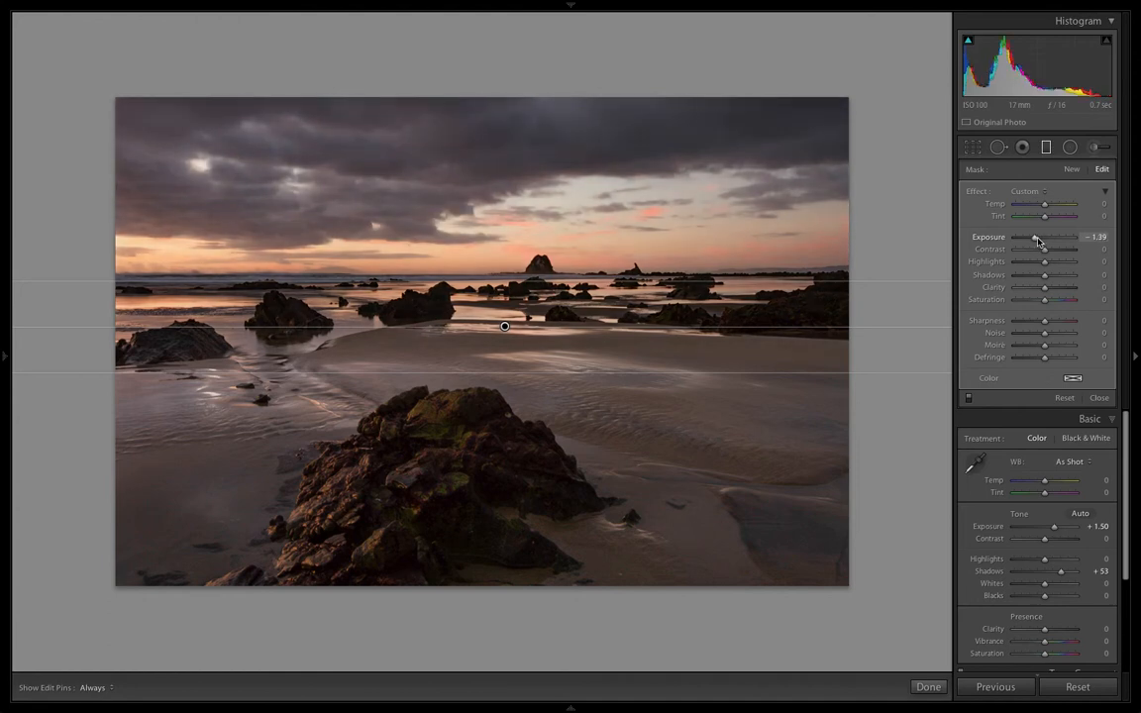
drag(1044, 249, 1052, 255)
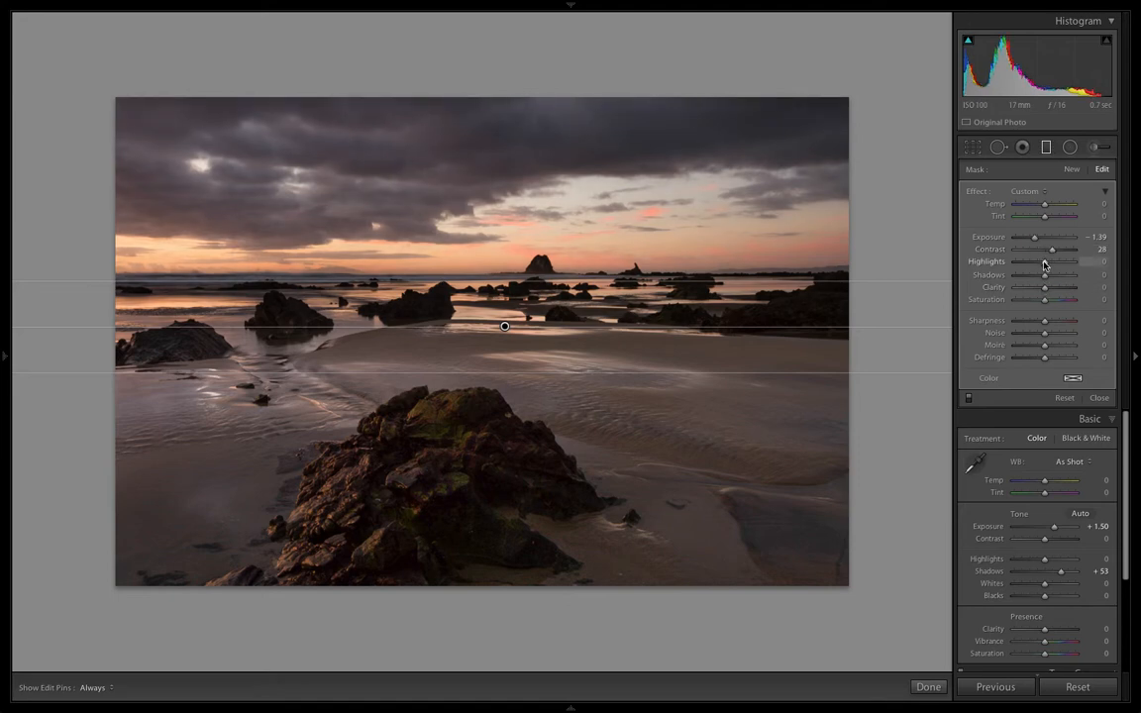
drag(1043, 264, 1053, 290)
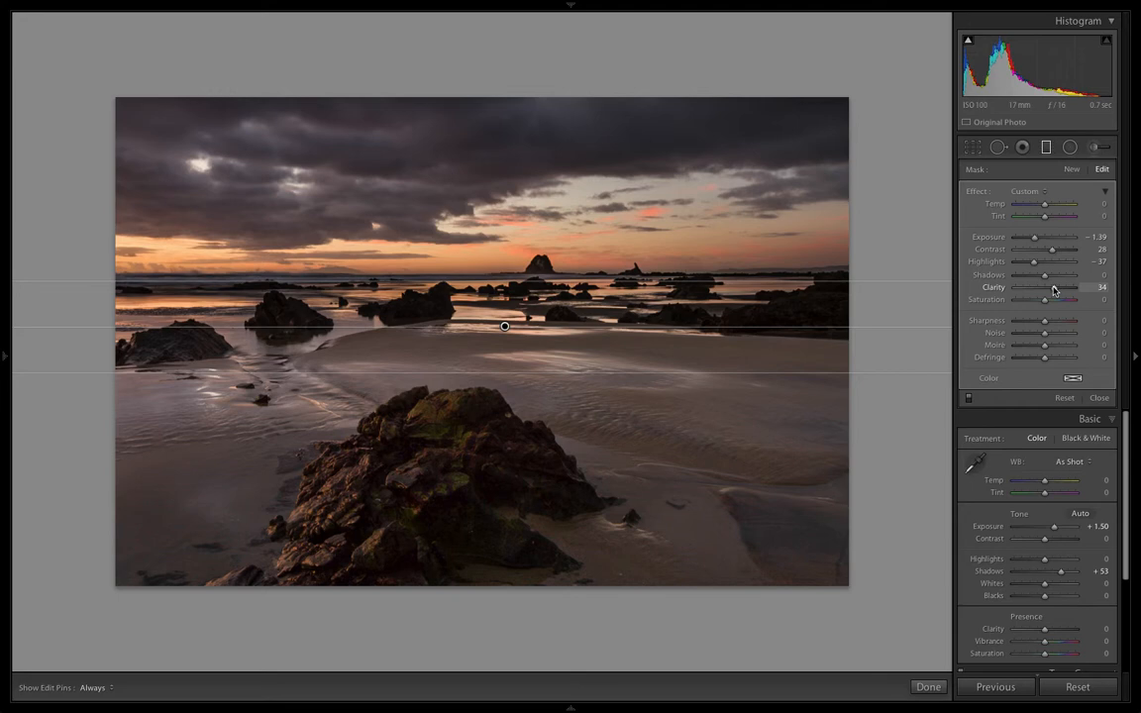
click(1045, 148)
Step: Compare the photo before and after the exposure and sky edits
key(backslash)
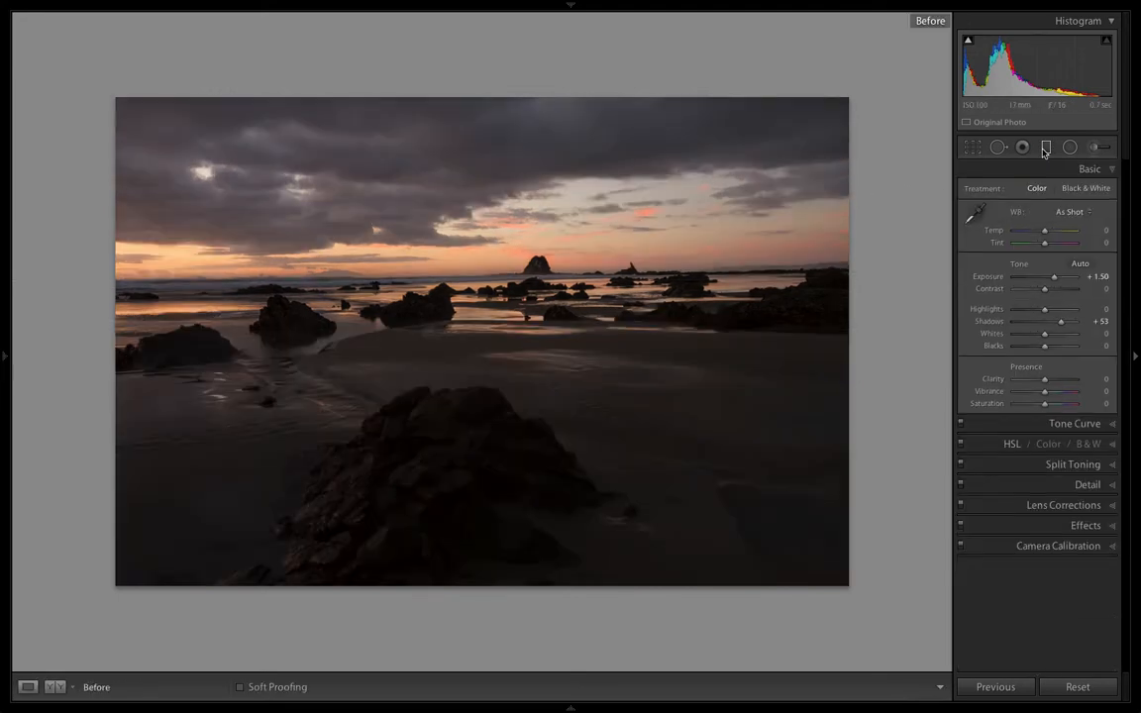
key(backslash)
key(backslash)
key(backslash)
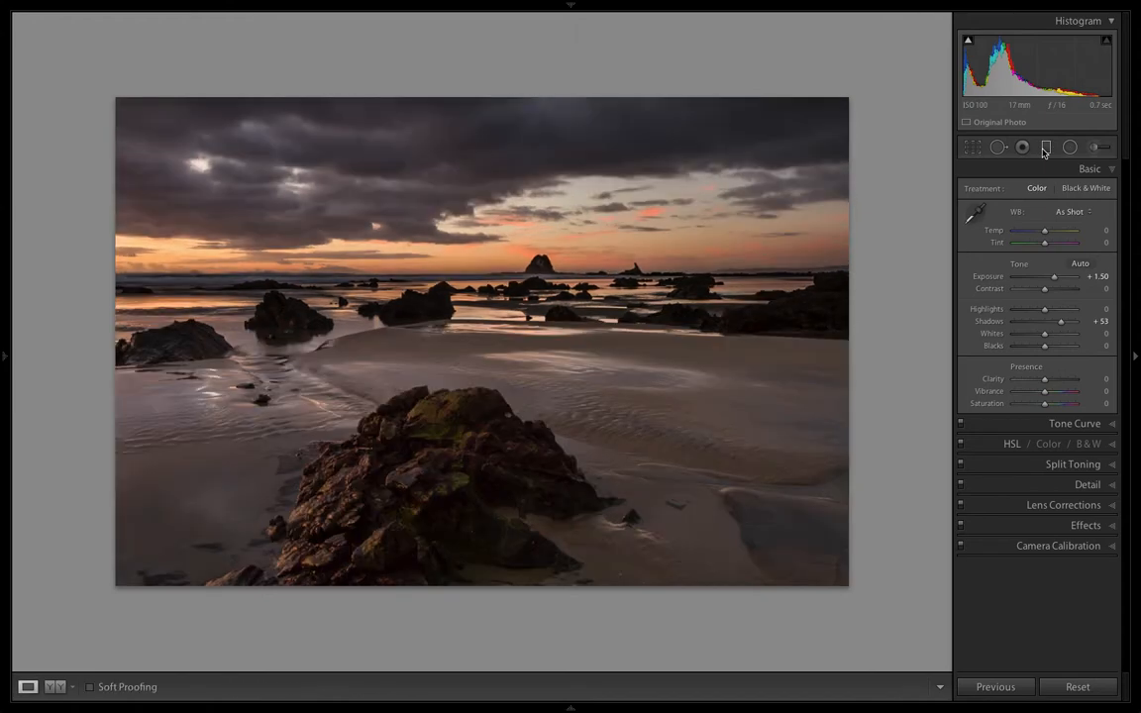
key(backslash)
key(backslash)
key(backslash)
key(backslash)
Step: Paint an adjustment brush mask over the large foreground rock and check its coverage with the mask overlay
click(1095, 147)
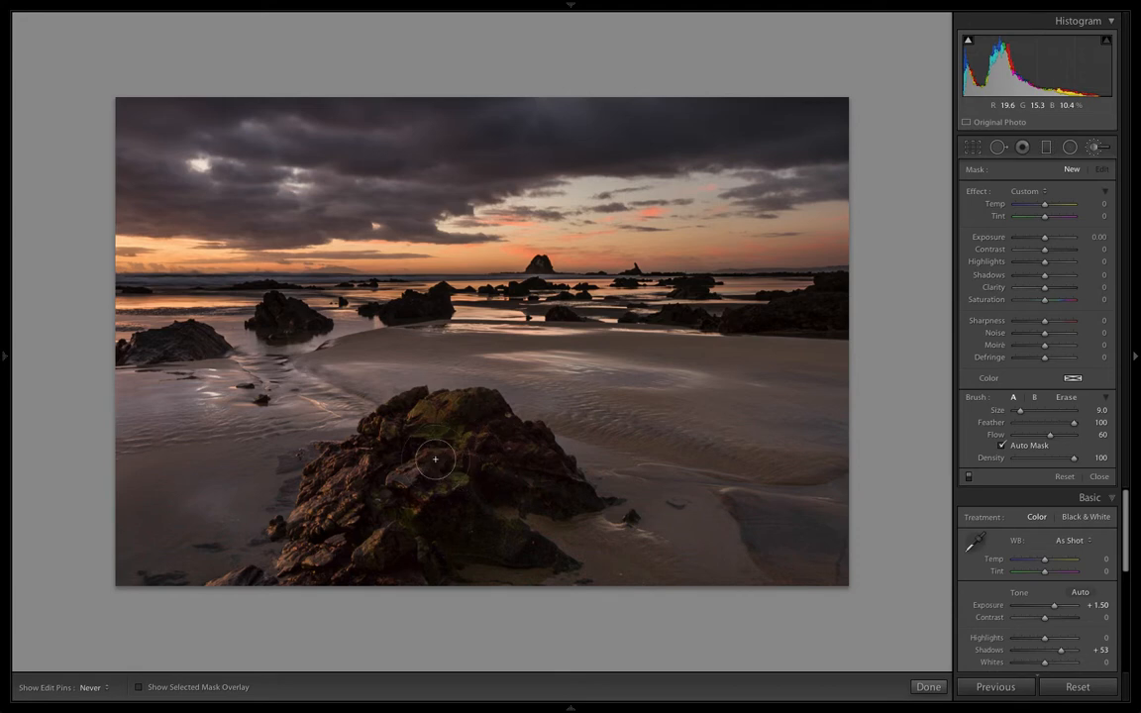
mouse_move(460, 450)
mouse_down()
mouse_move(410, 463)
mouse_move(408, 428)
mouse_move(484, 417)
mouse_move(538, 458)
mouse_move(552, 489)
mouse_move(516, 477)
mouse_move(477, 499)
mouse_move(520, 550)
mouse_move(443, 536)
mouse_move(414, 586)
mouse_move(437, 513)
mouse_move(422, 577)
mouse_move(377, 454)
mouse_move(366, 542)
mouse_move(415, 432)
mouse_move(368, 485)
mouse_move(335, 484)
mouse_move(309, 595)
mouse_move(409, 561)
mouse_move(331, 547)
mouse_move(374, 528)
mouse_move(449, 450)
mouse_move(433, 483)
mouse_up()
key(o)
key(h)
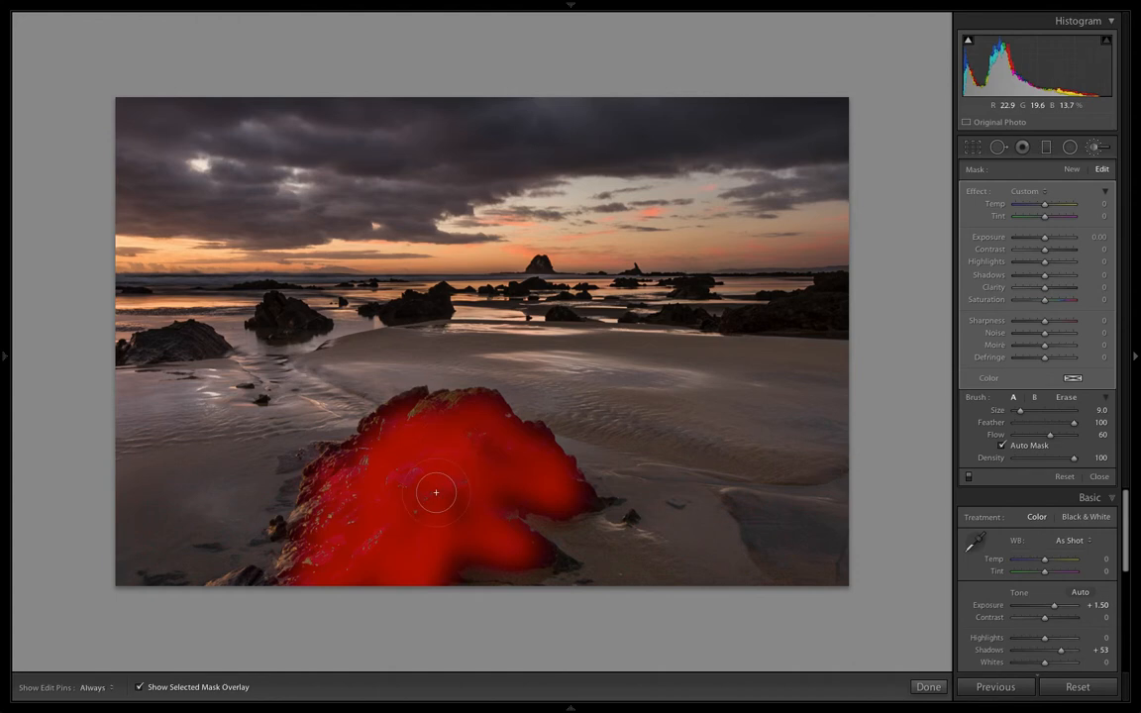
key(h)
key(o)
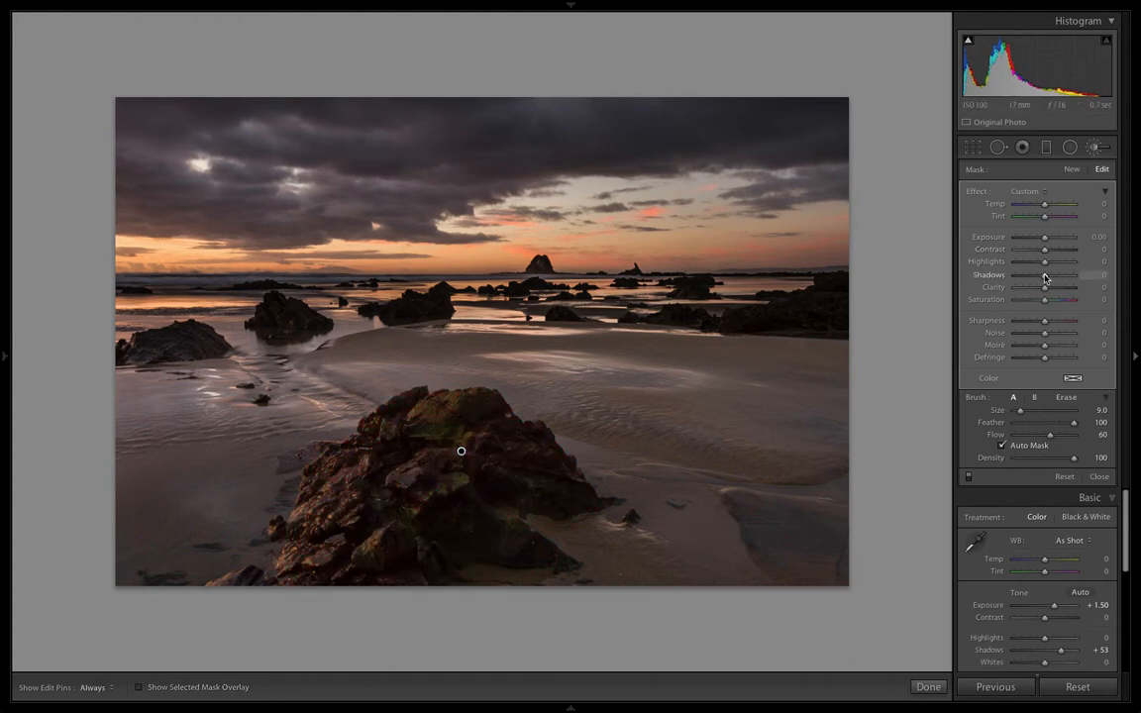
Step: Set the foreground rock's brush adjustment to contrast 13, shadows 23 and clarity 57, and compare with the original
mouse_move(1044, 274)
mouse_down()
mouse_move(1047, 255)
mouse_move(1048, 287)
mouse_move(1063, 289)
mouse_up()
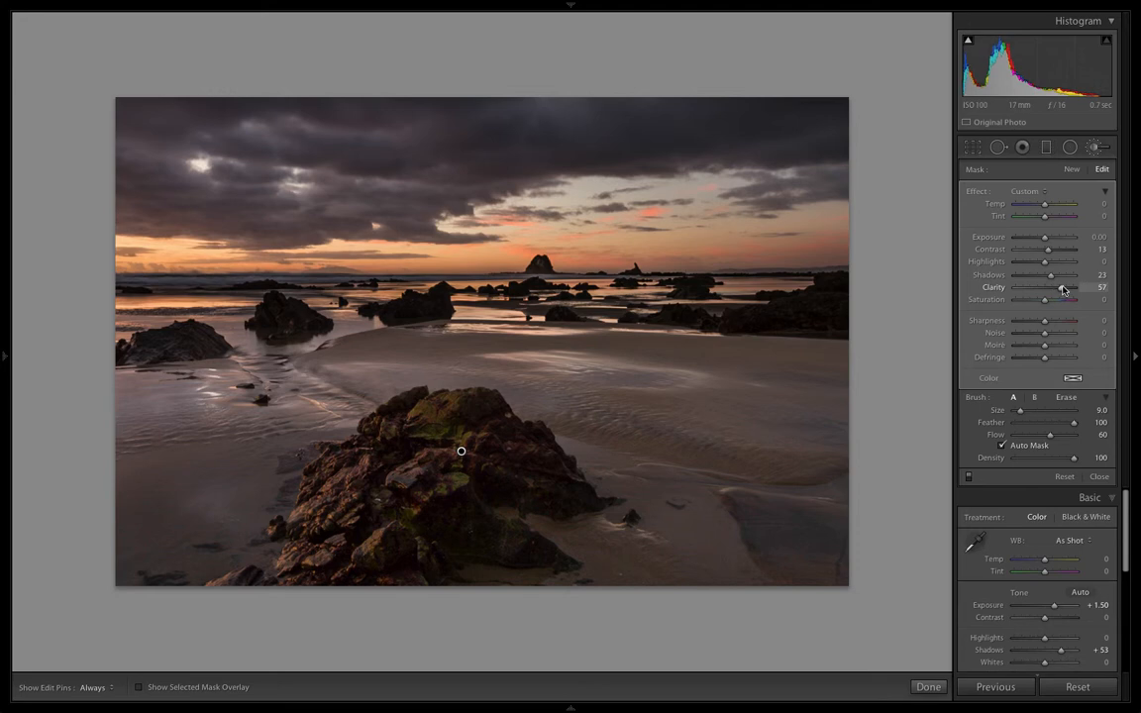
click(1093, 147)
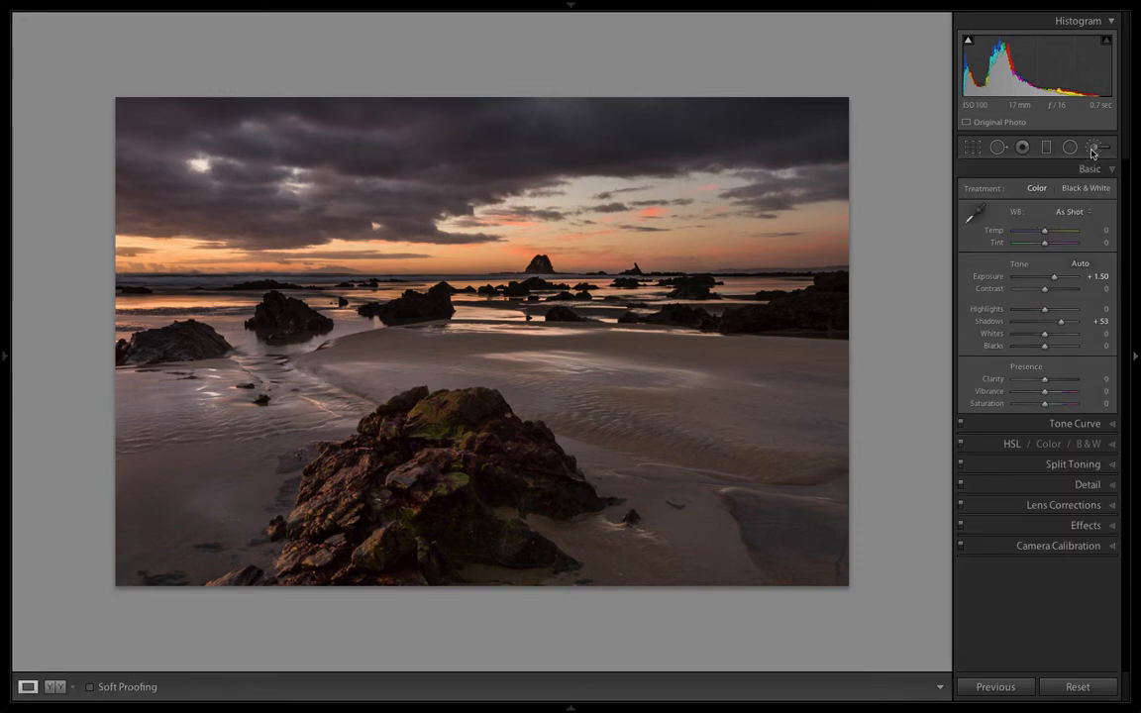
key(backslash)
key(backslash)
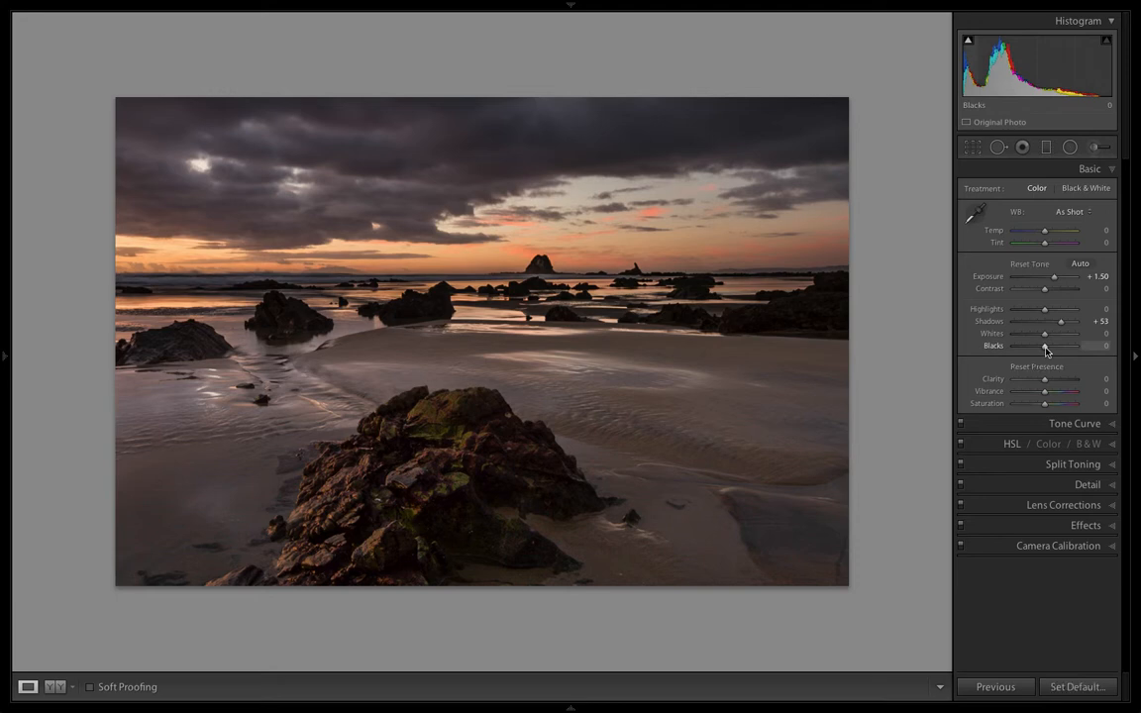
Step: Set the photo's overall blacks to +65 and contrast to +16
alt+click(1046, 346)
drag(1045, 349, 1065, 347)
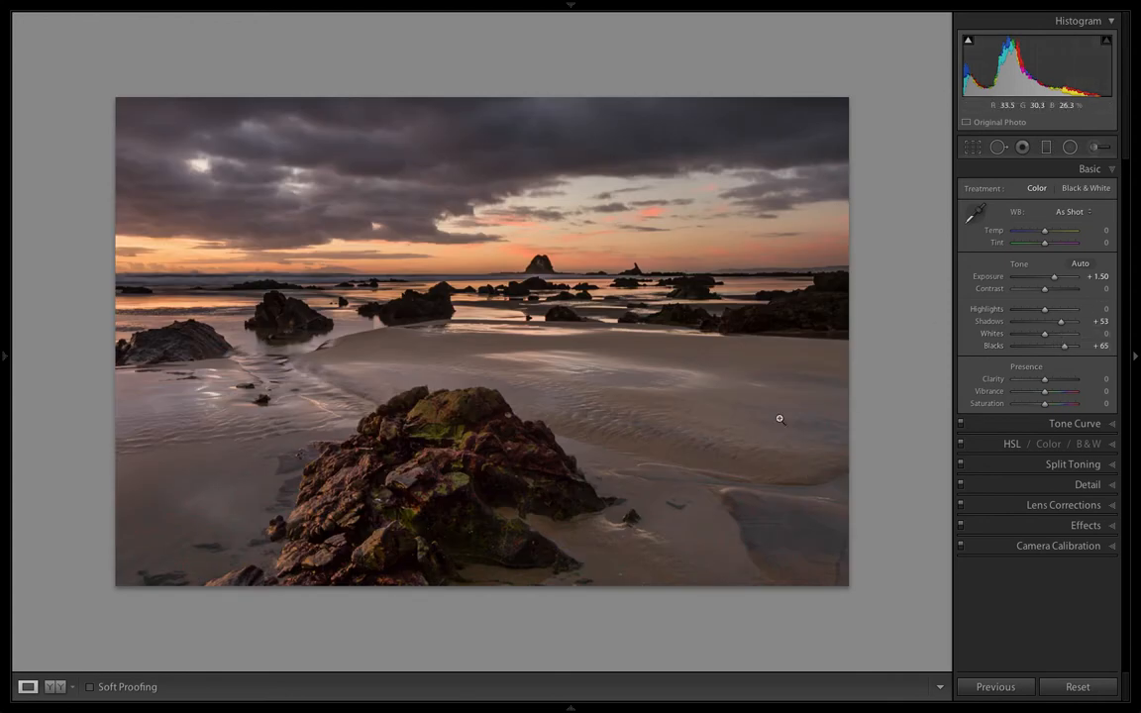
drag(1044, 289, 1050, 289)
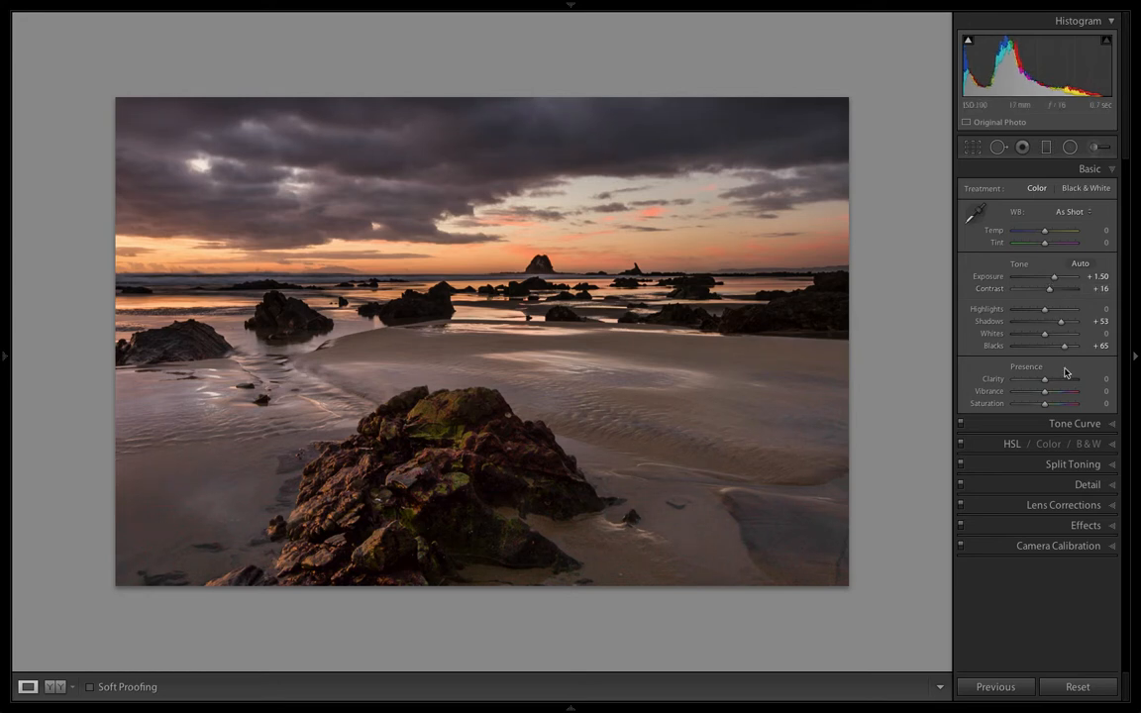
Step: Boost colour saturation by sampling the sky and foreground rock: red +2, orange +34, yellow +33, blue +7, purple +27
click(1114, 451)
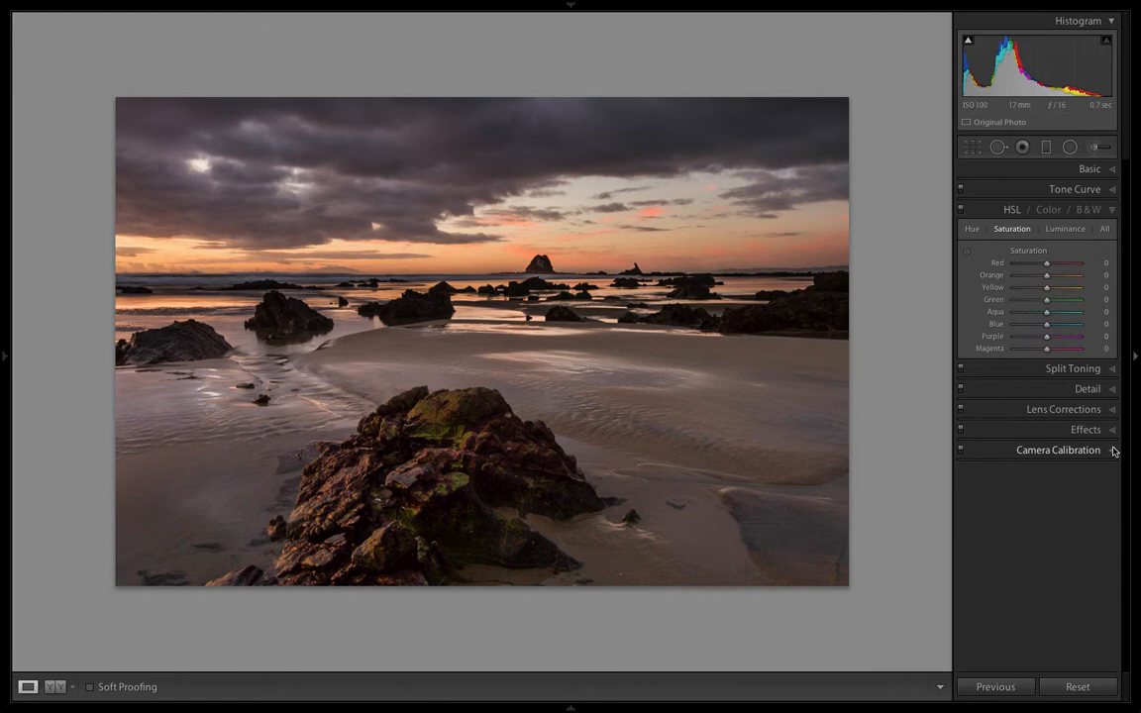
click(970, 253)
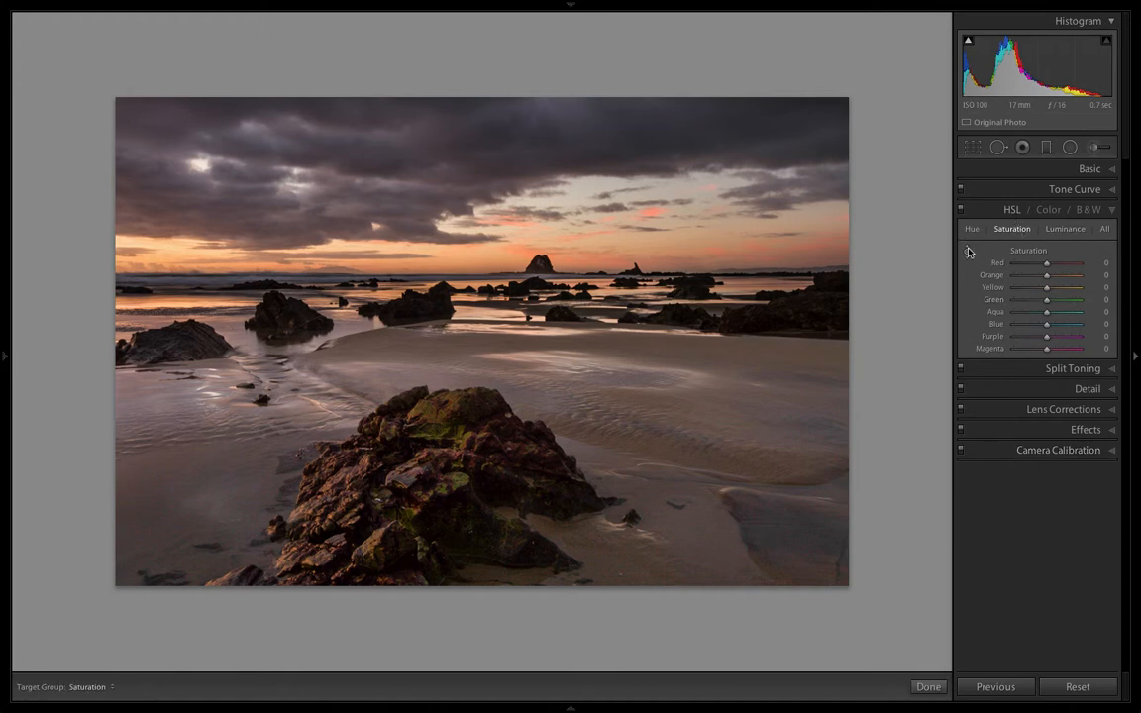
drag(620, 223, 620, 196)
drag(602, 242, 612, 140)
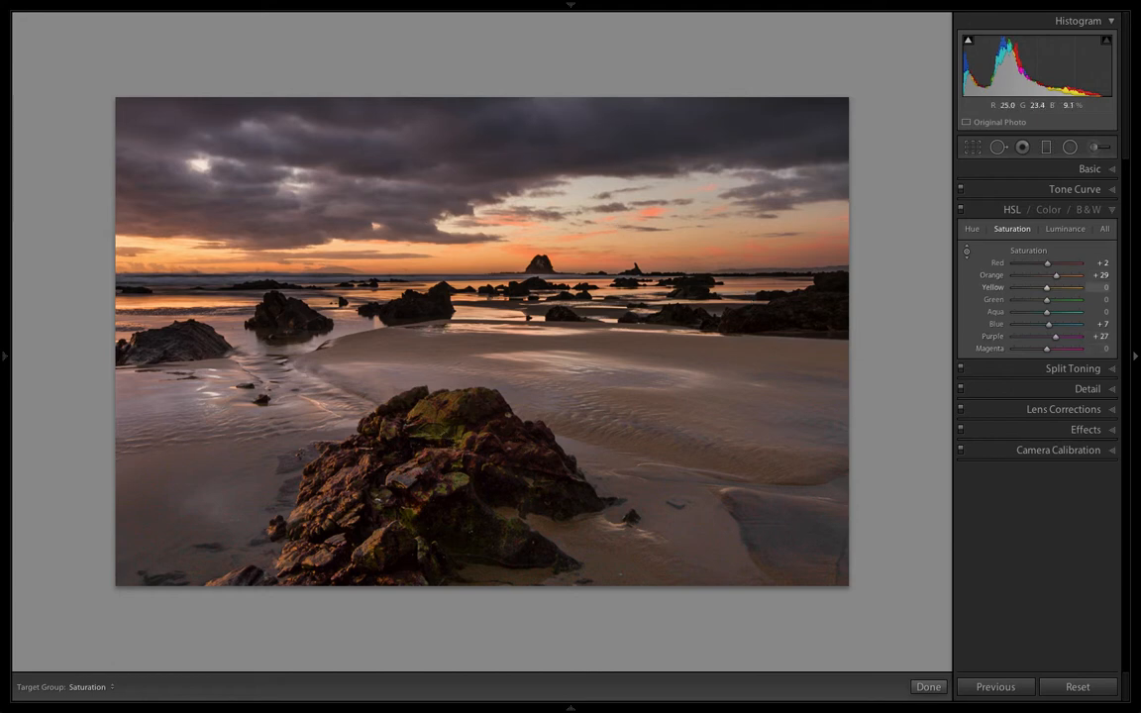
drag(426, 466, 426, 444)
drag(423, 445, 417, 432)
Step: Compare the colour-boosted photo with the original version
key(backslash)
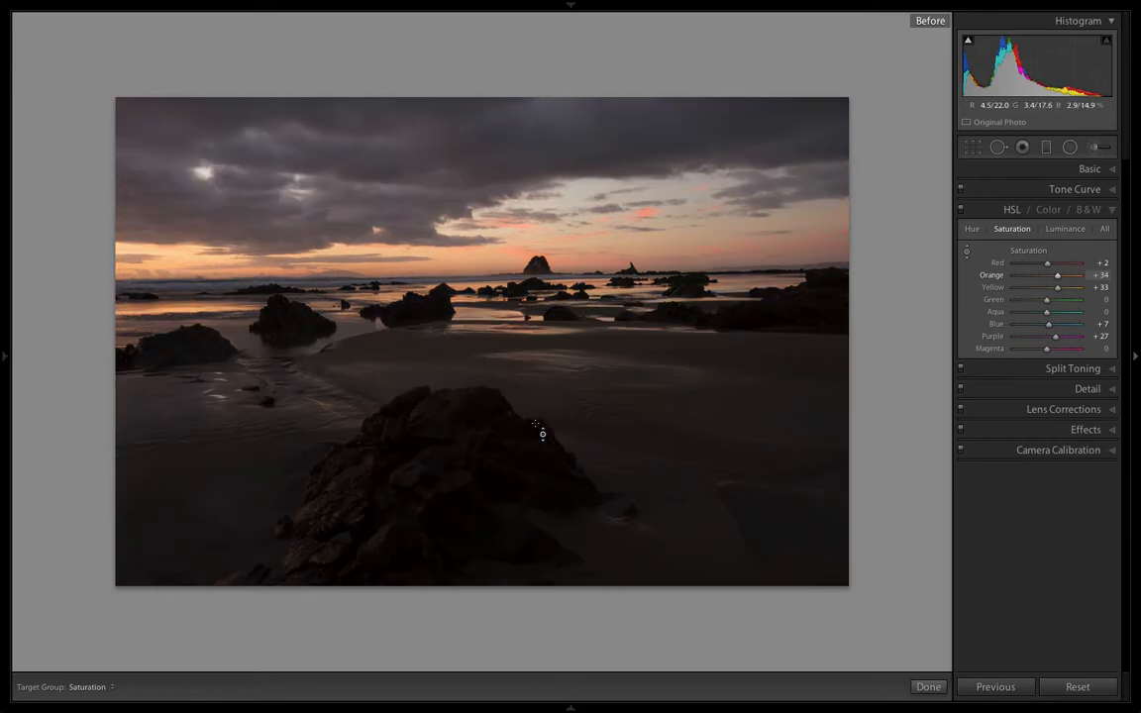
key(backslash)
key(backslash)
key(backslash)
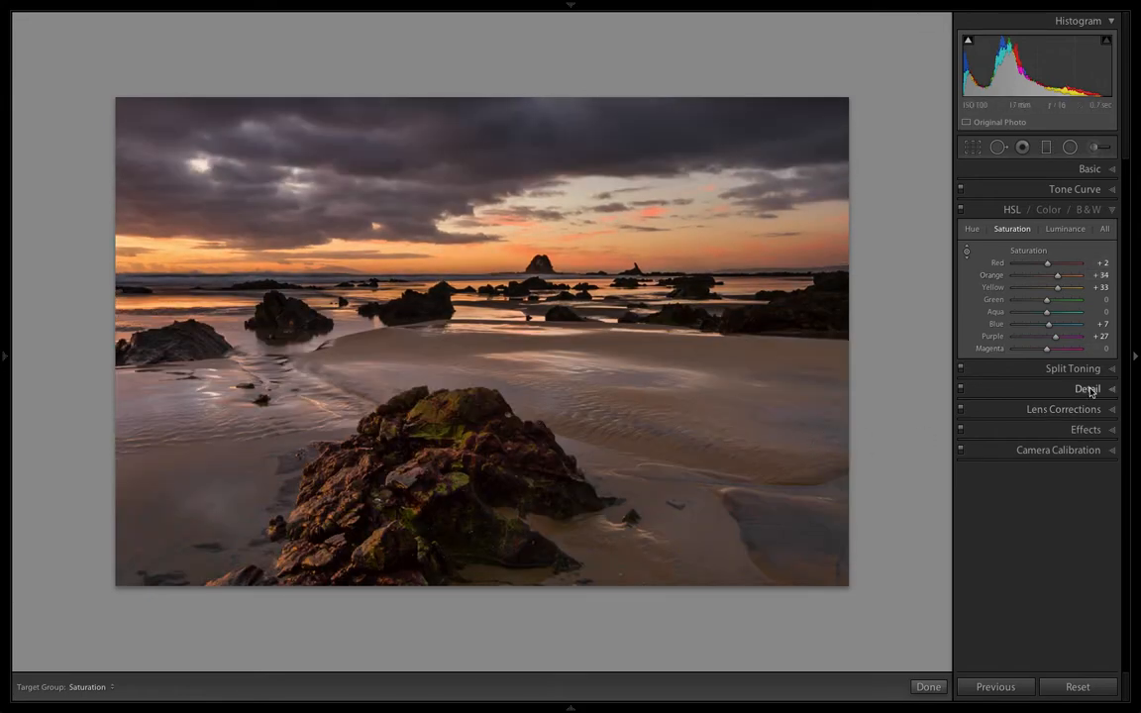
Step: Tint the photo's highlights blue in Split Toning, with hue 215 and saturation 50
click(1085, 429)
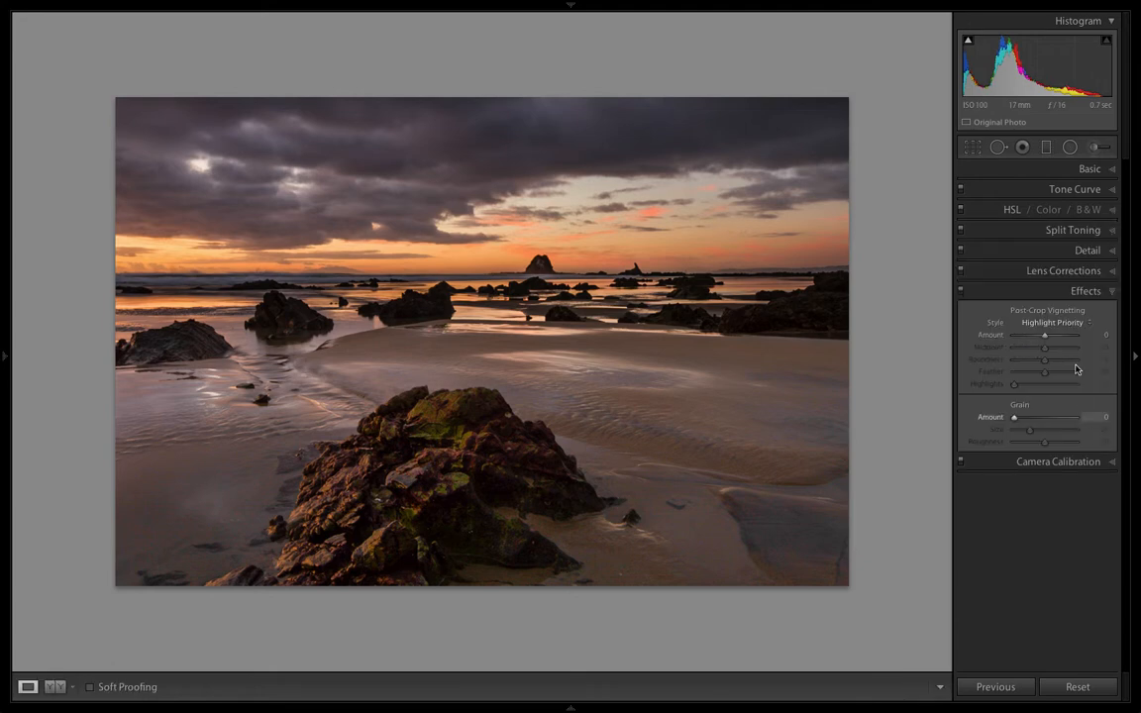
click(1089, 251)
click(1095, 230)
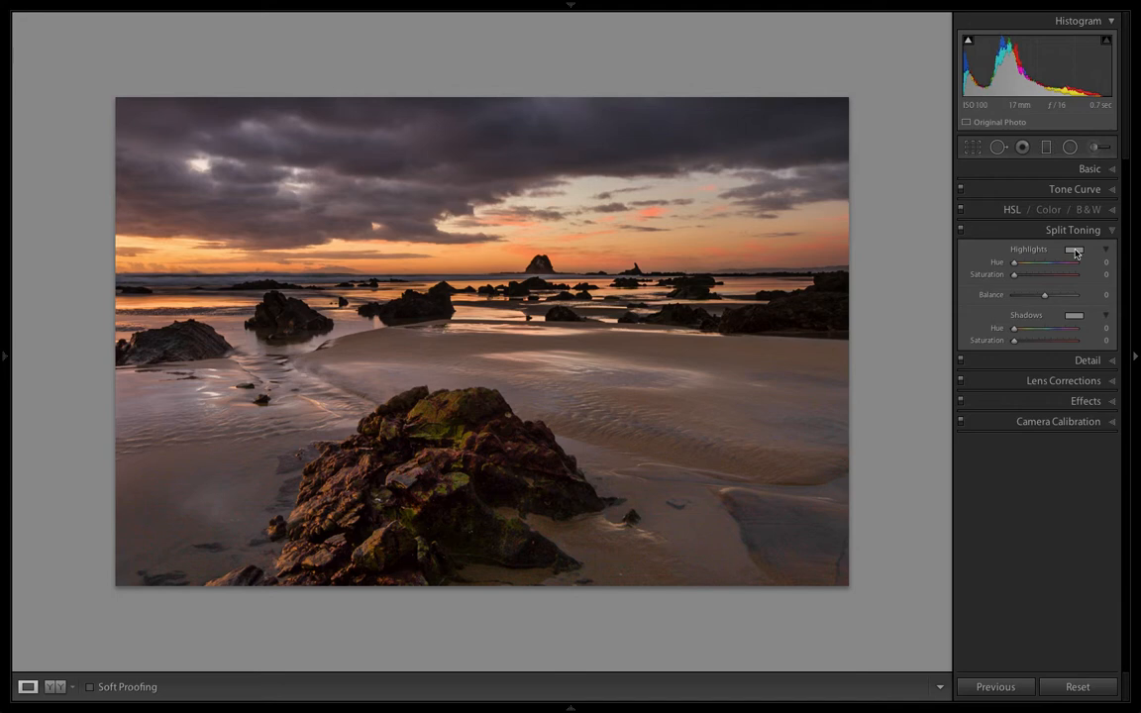
click(1075, 251)
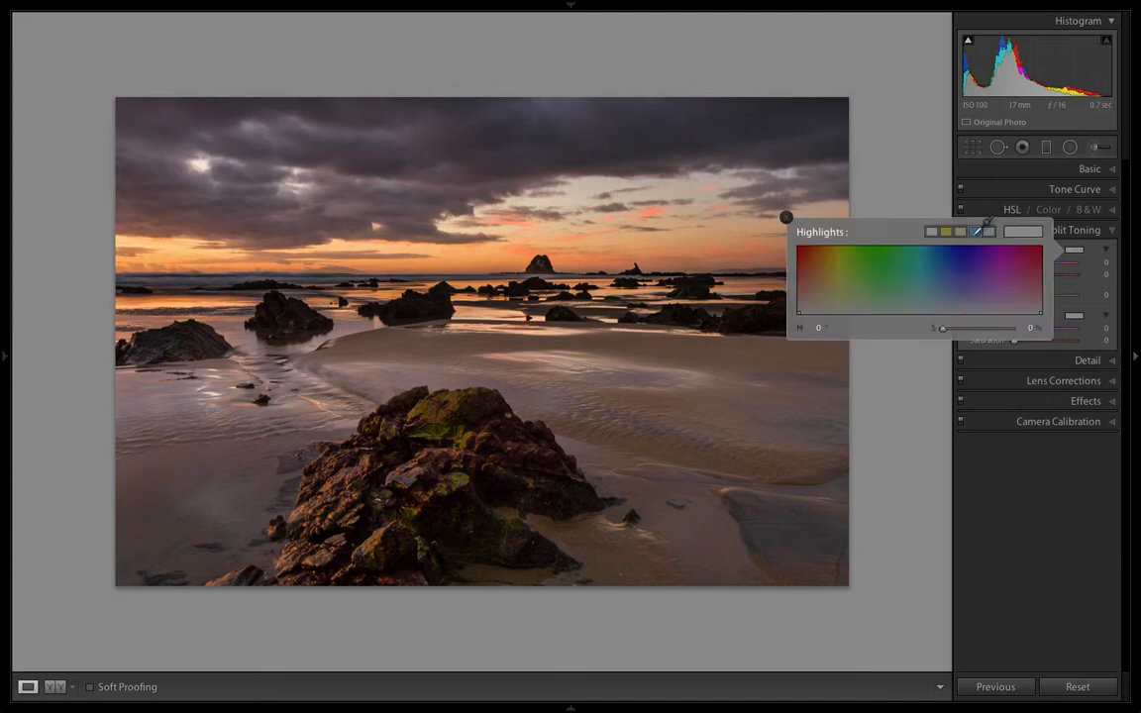
click(976, 231)
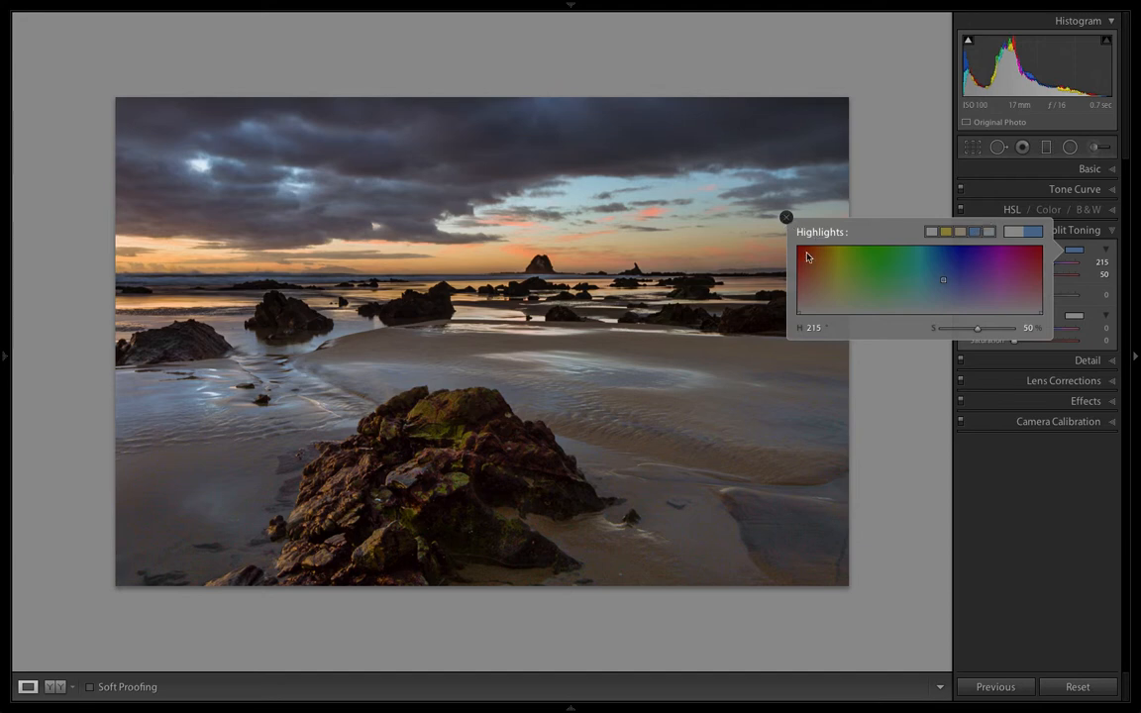
Step: Tint the photo's shadows yellow in Split Toning, with hue 52 and saturation 64
click(1073, 315)
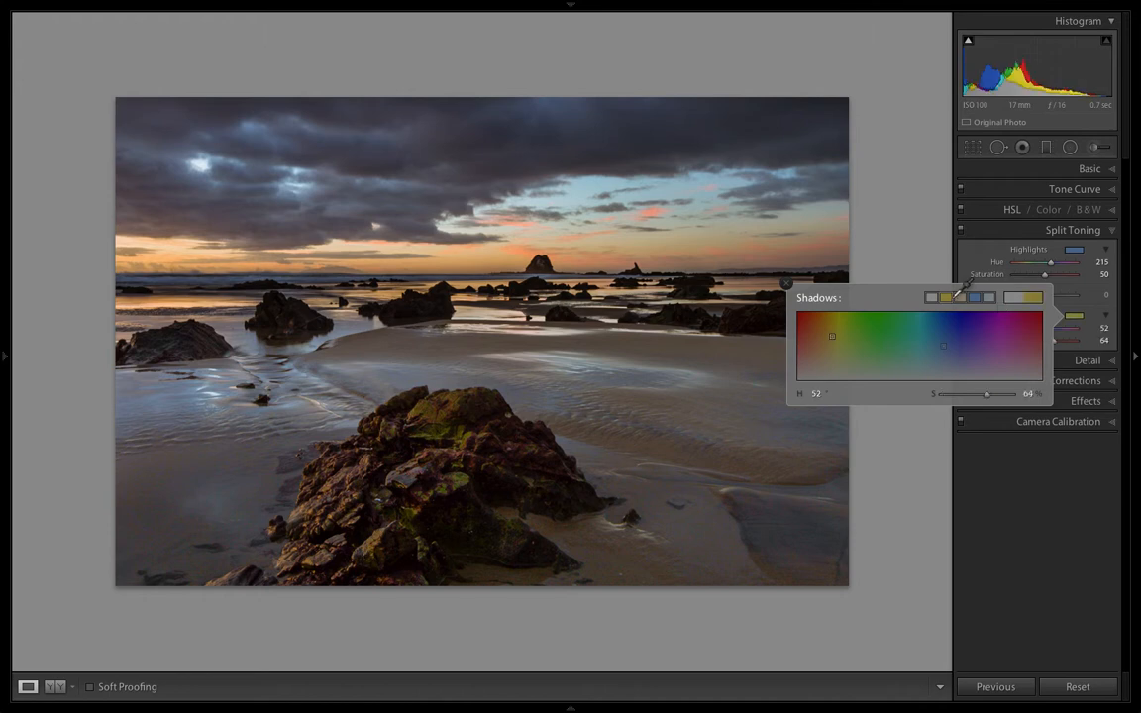
click(831, 336)
click(786, 286)
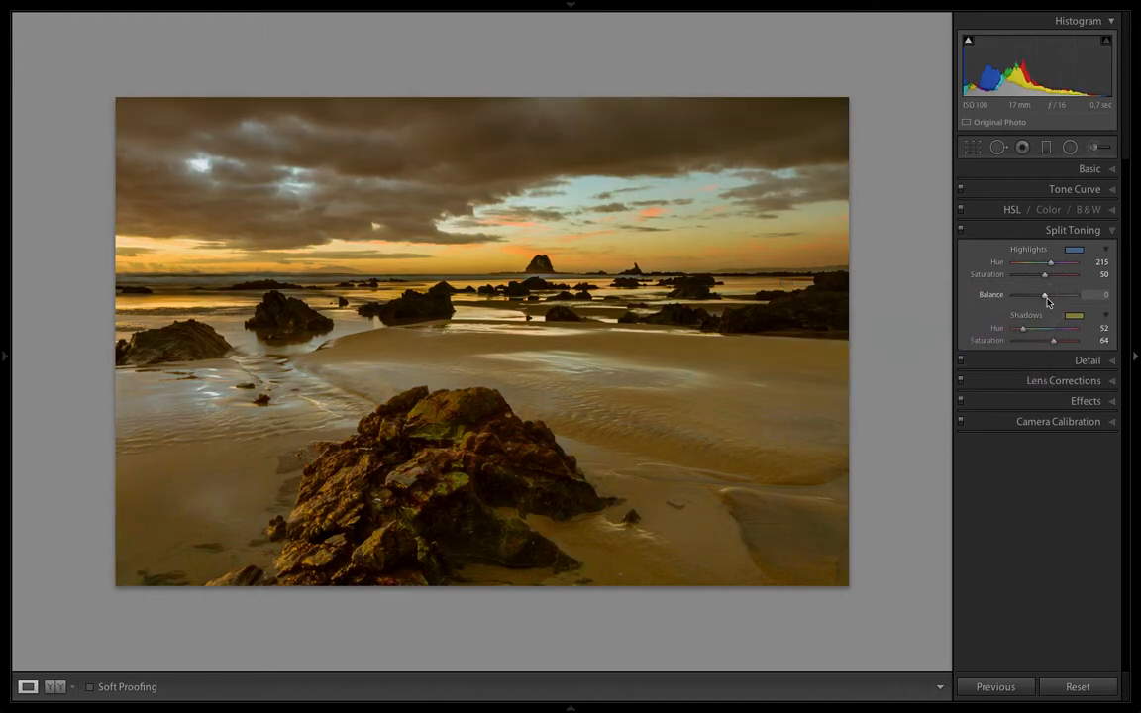
Step: Shift the split-toning balance toward the highlights to +70, comparing the toned photo with the original along the way
drag(1048, 299, 1075, 300)
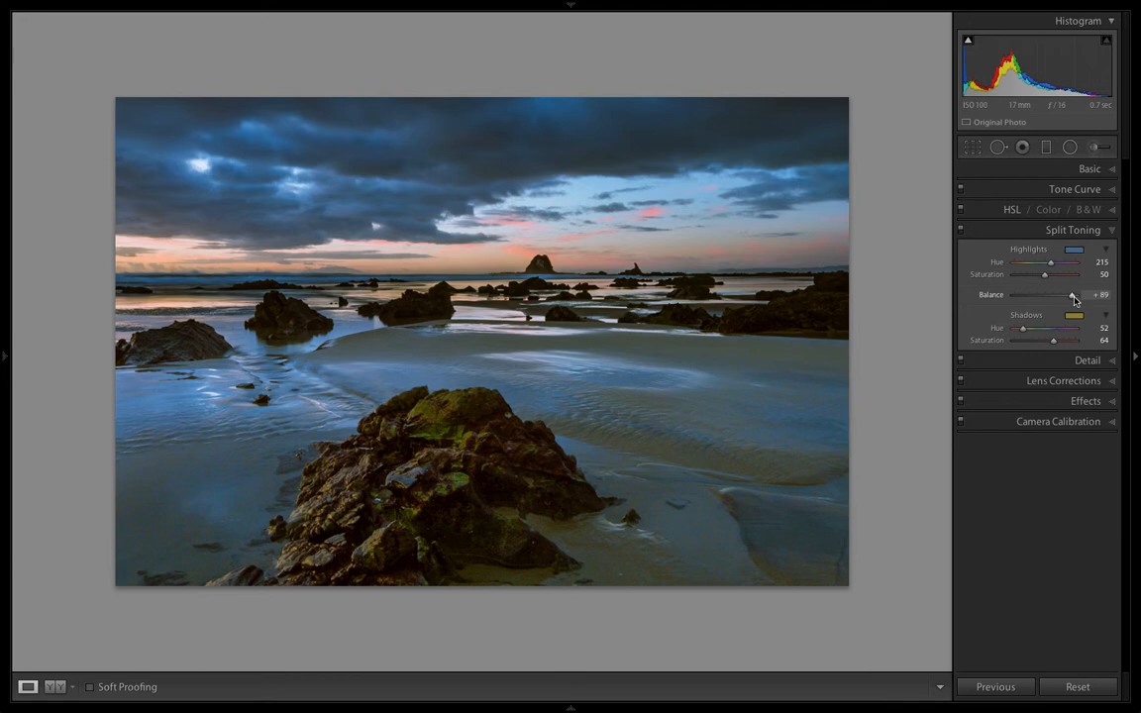
drag(1075, 300, 1071, 299)
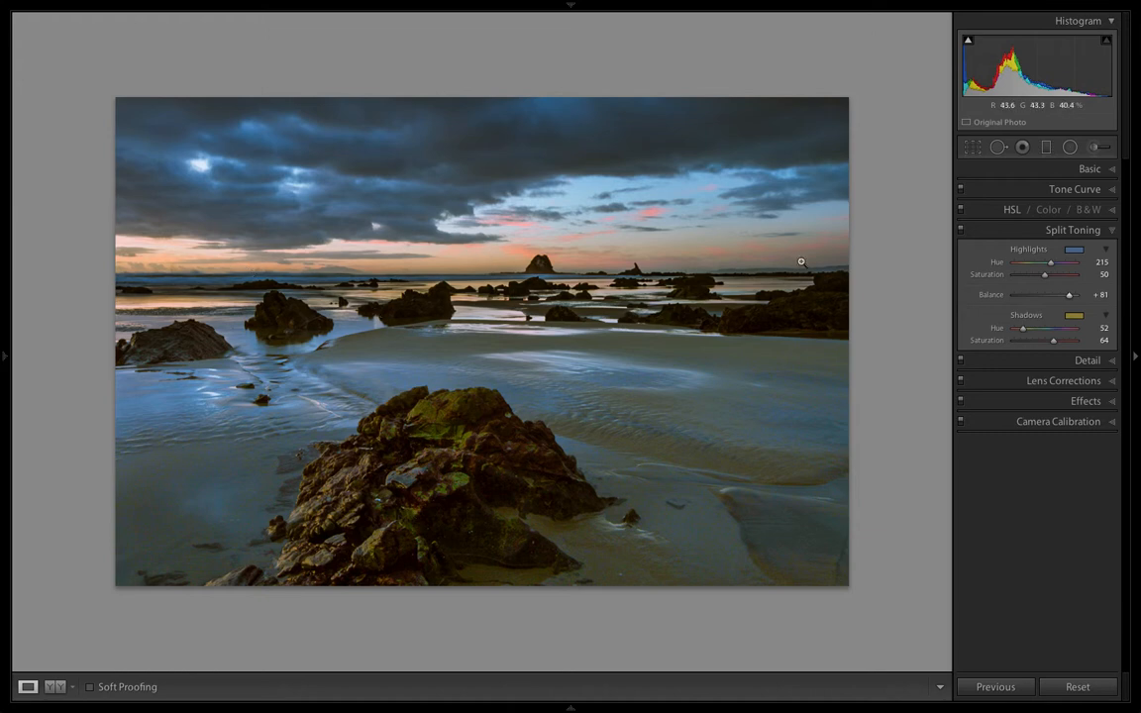
key(backslash)
key(backslash)
key(backslash)
key(backslash)
drag(1070, 301, 1067, 301)
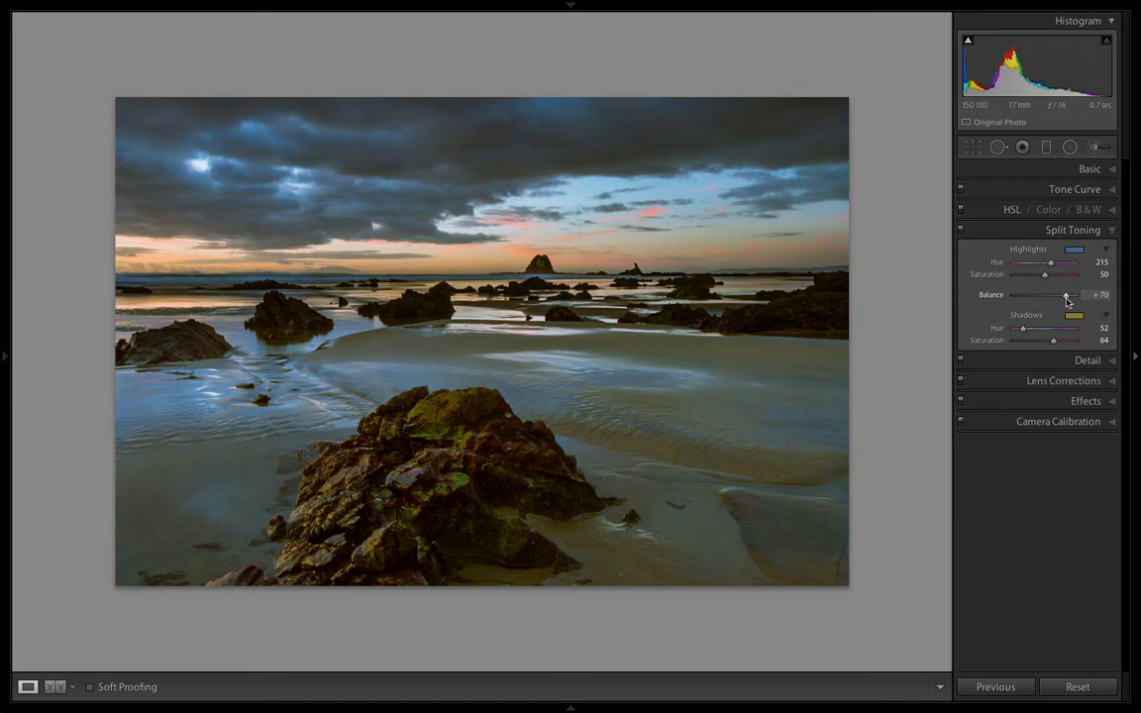
Step: View the dark unedited seascape and the blue-toned version alternately at full size in the Library
key(g)
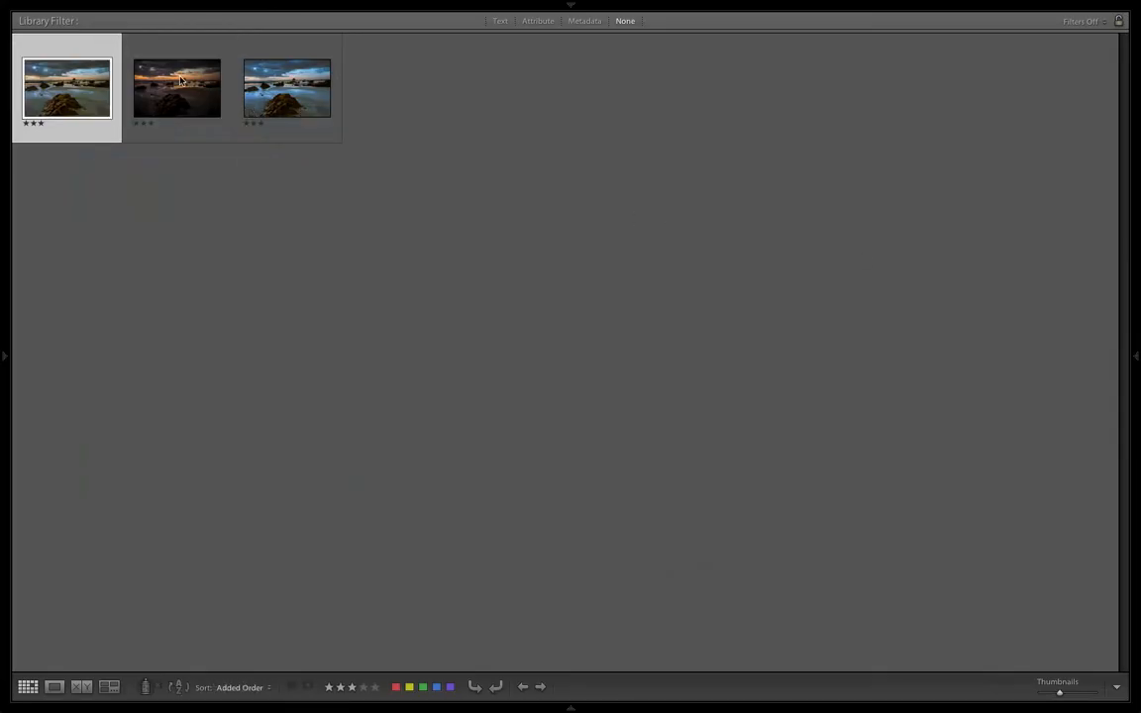
click(180, 81)
double_click(180, 80)
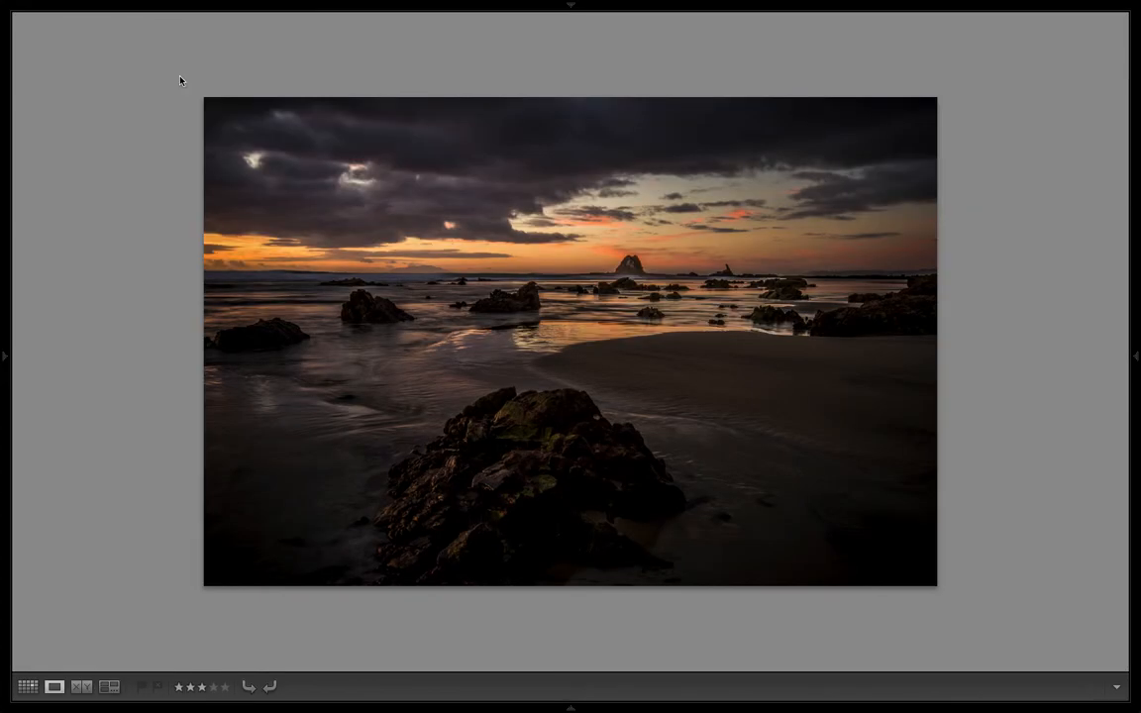
key(Right)
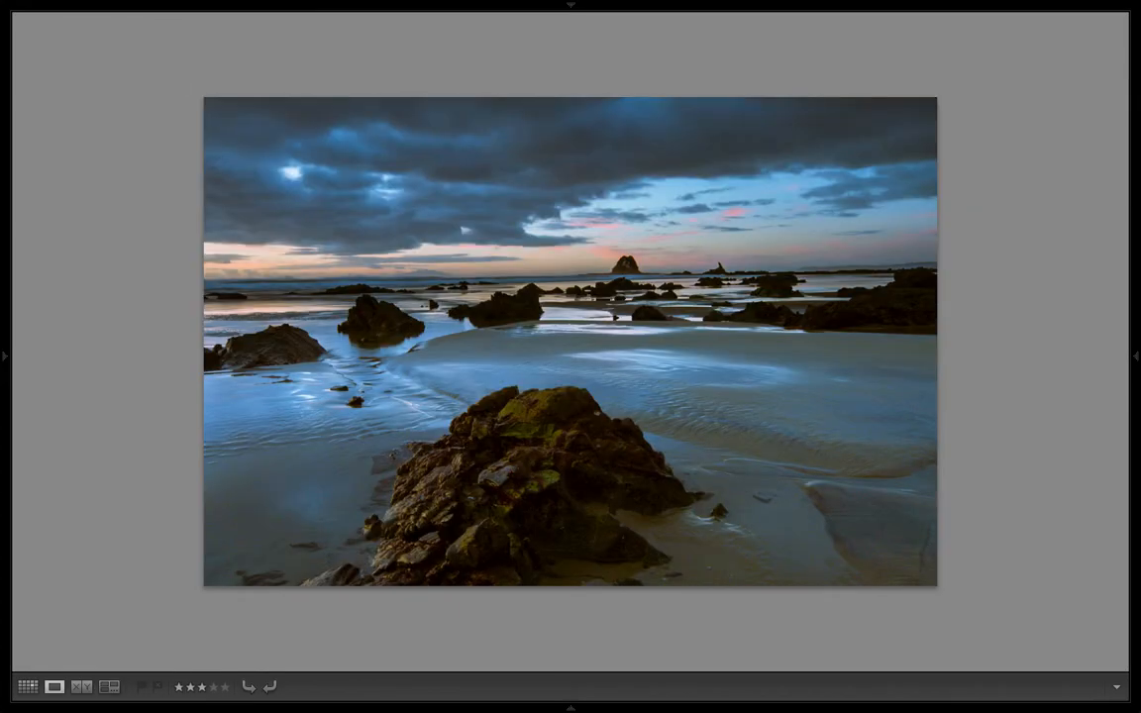
key(Left)
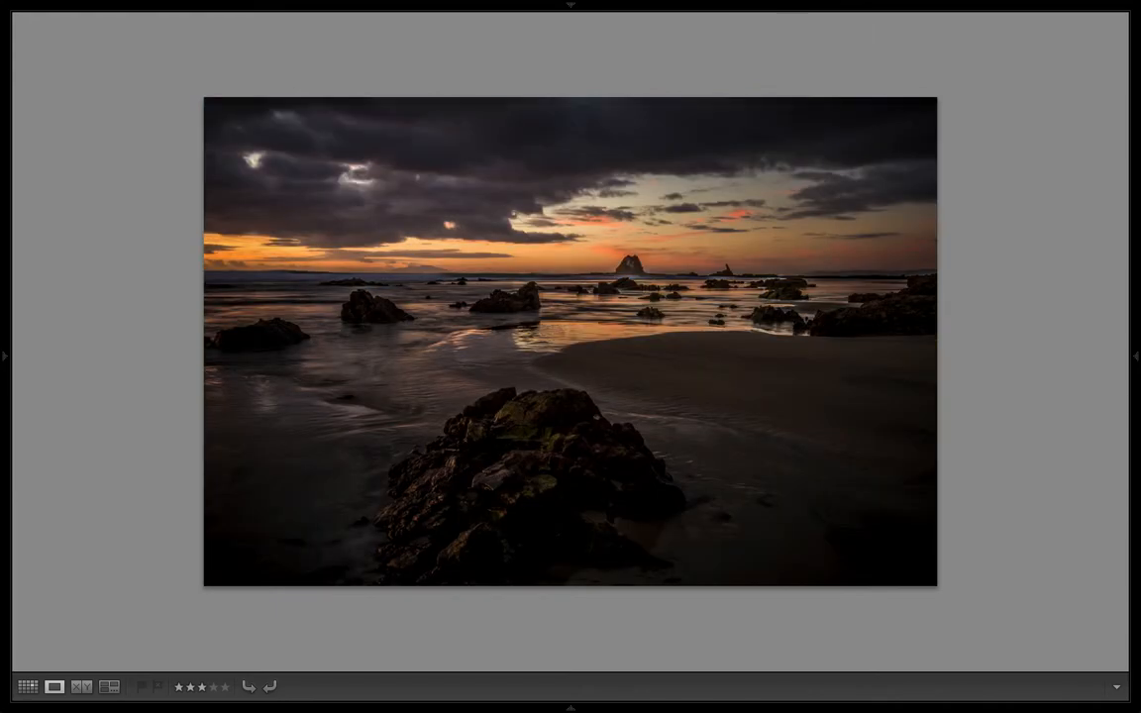
key(Right)
Step: Return to the photo grid and open the blue-toned seascape in the side-by-side Compare view
key(g)
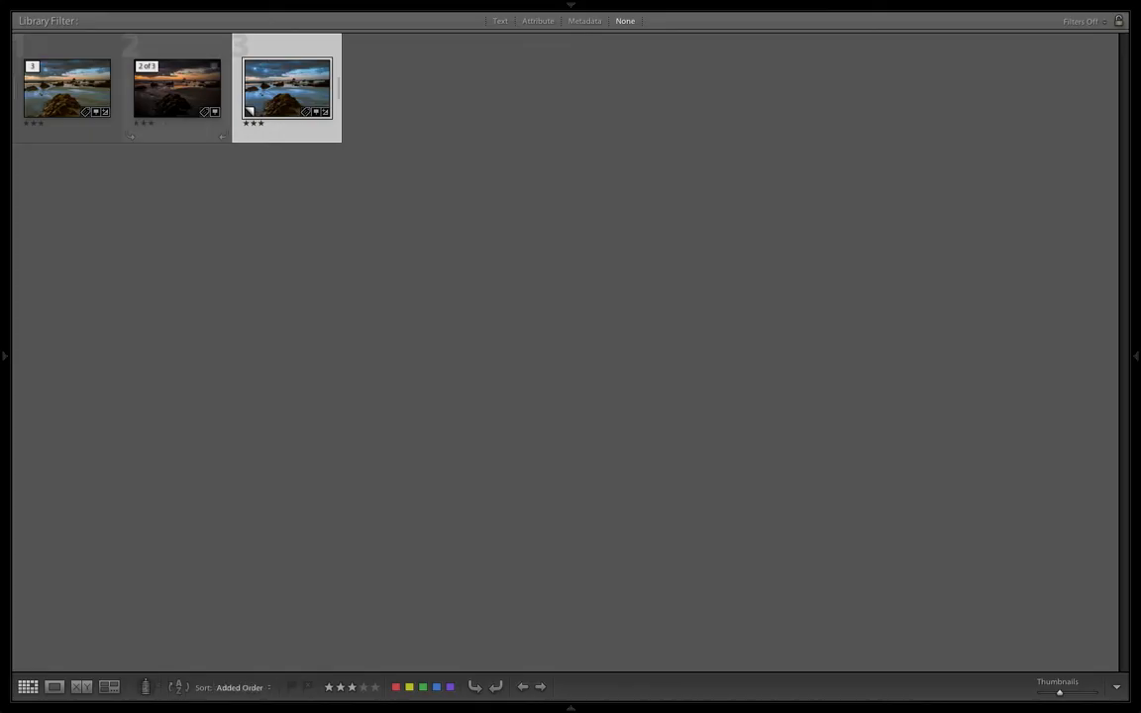
key(c)
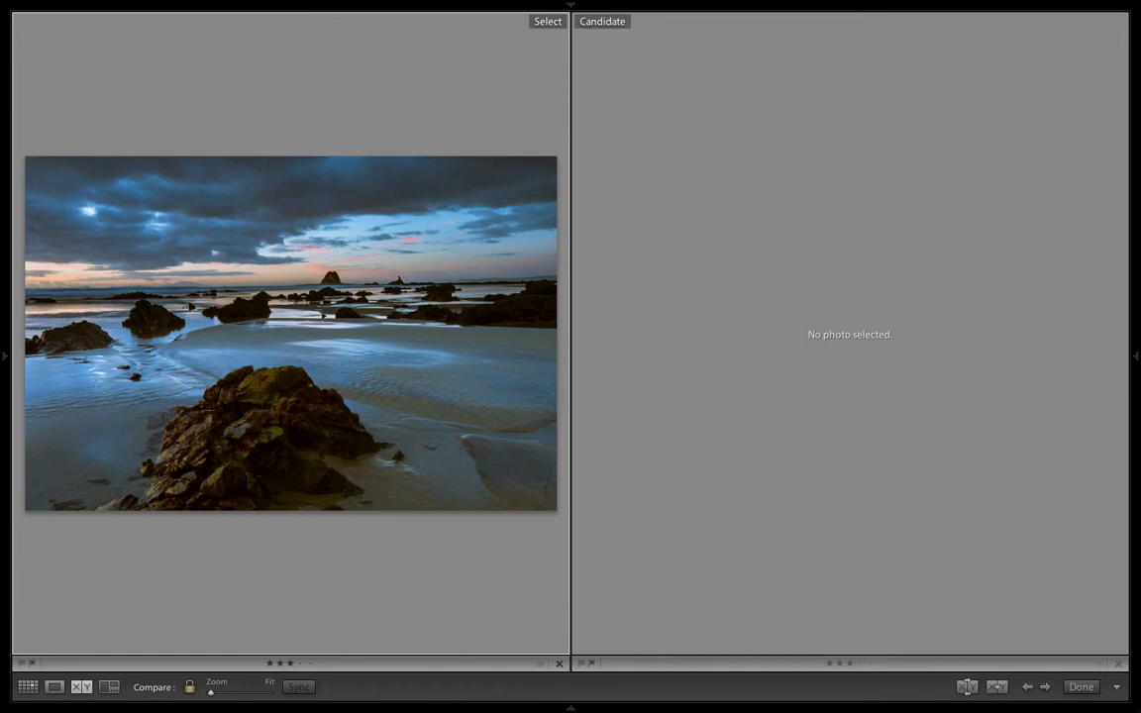